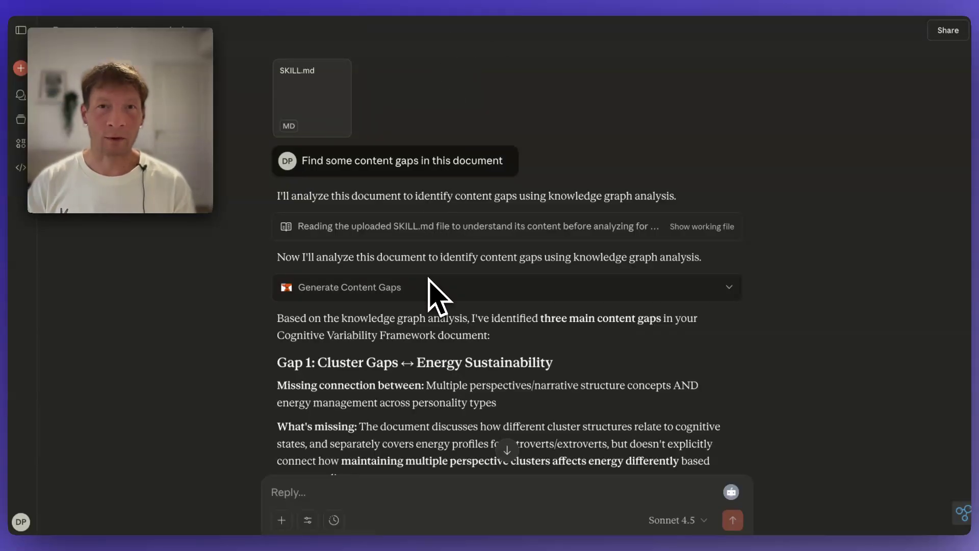
# Switch the InfraNodus graph to Main Topics with AI-named cluster labels shown.
pyautogui.moveTo(483, 187)
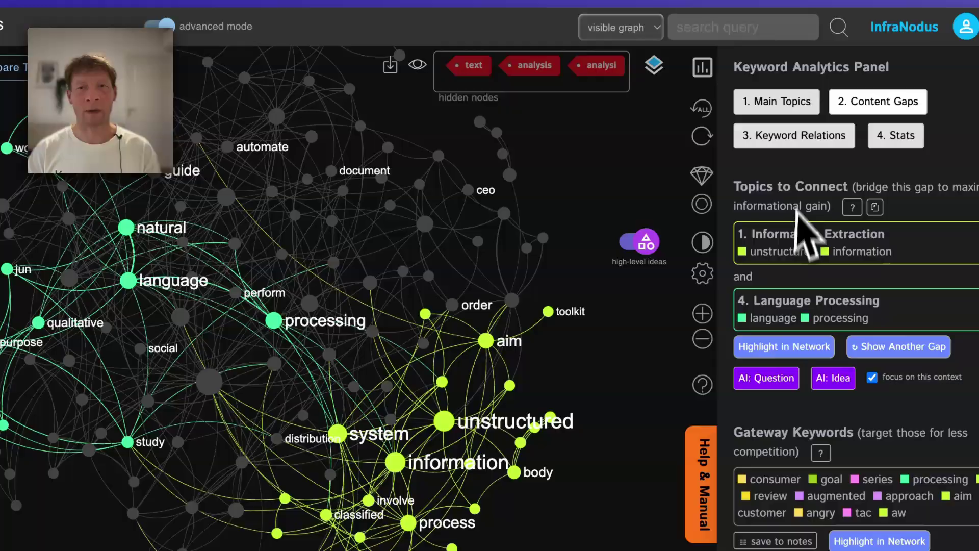
pyautogui.click(803, 105)
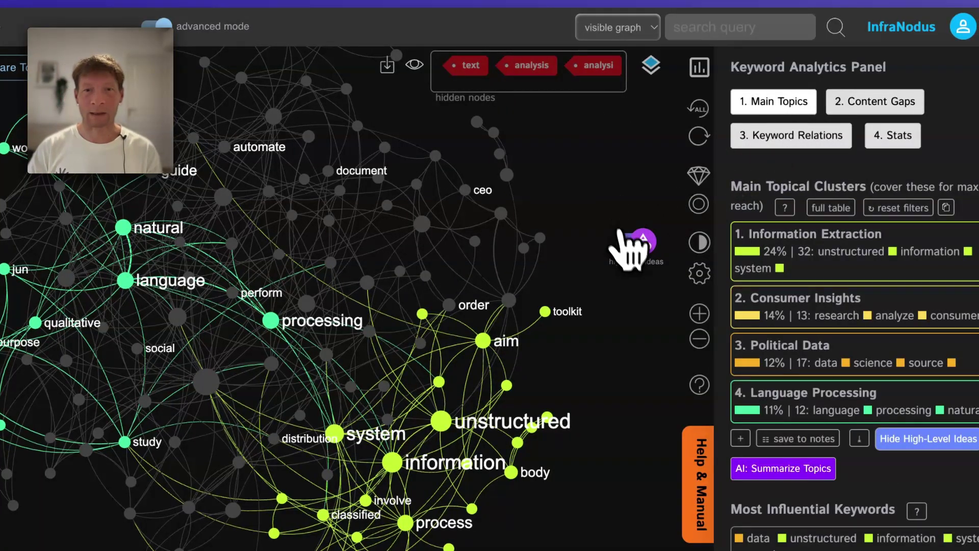
pyautogui.click(632, 239)
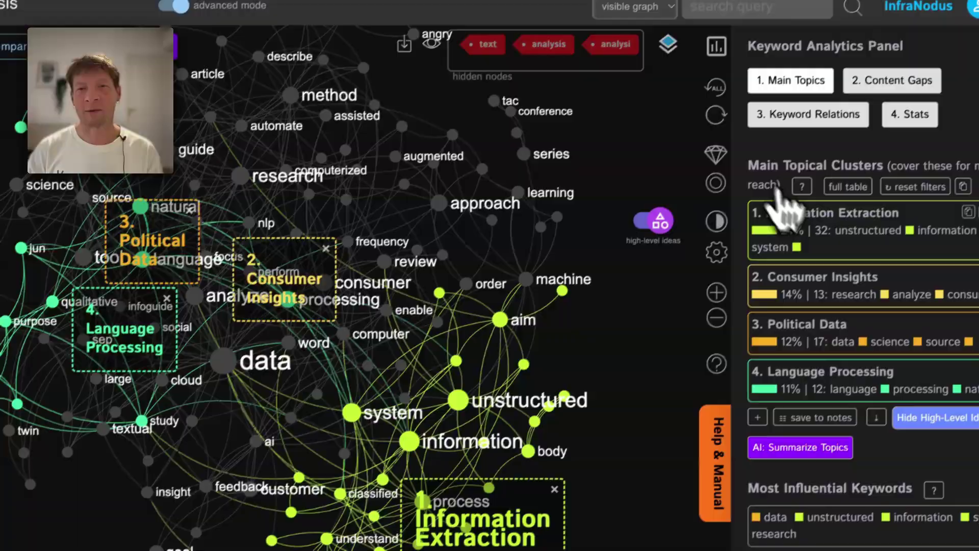
# Filter to the Information Extraction and Consumer Insights clusters, then reset the graph selection.
pyautogui.click(785, 224)
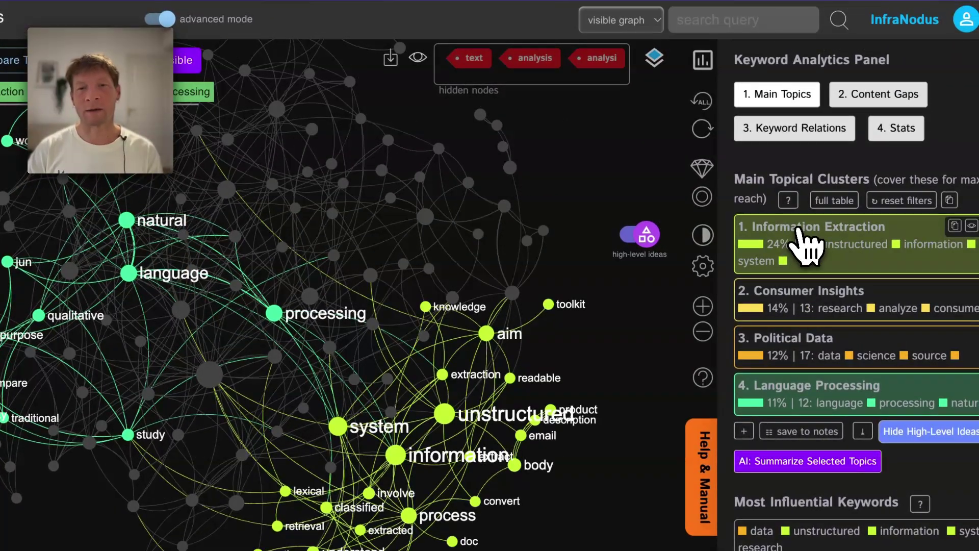
pyautogui.click(805, 297)
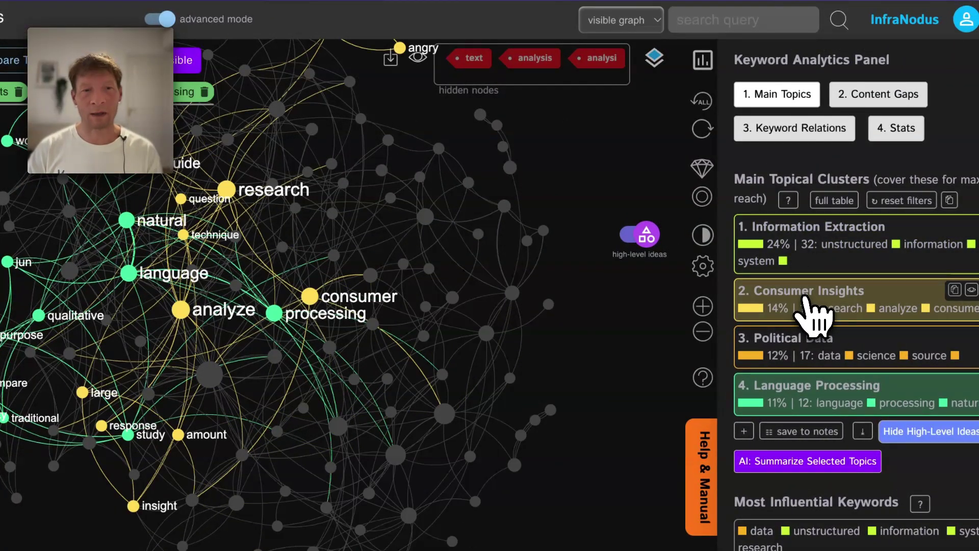
pyautogui.click(703, 100)
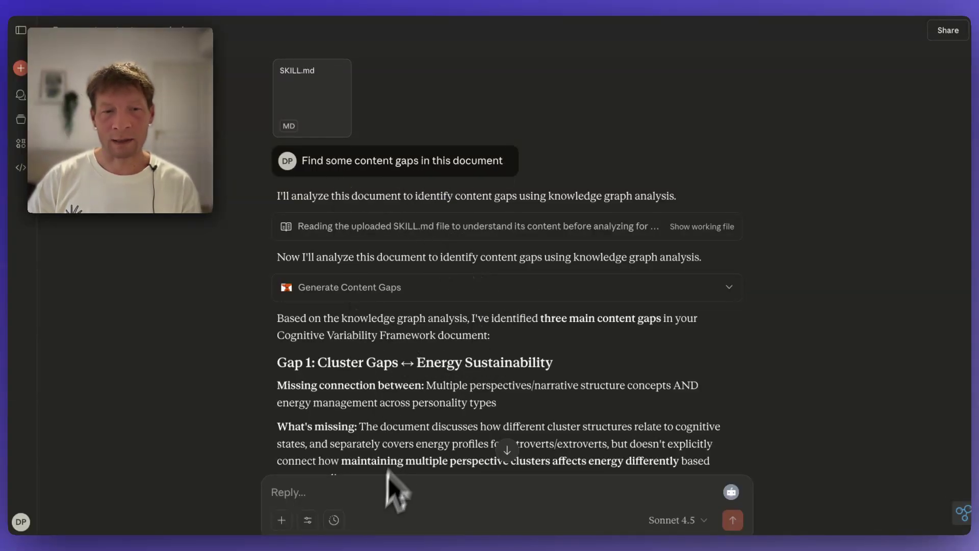
pyautogui.click(308, 520)
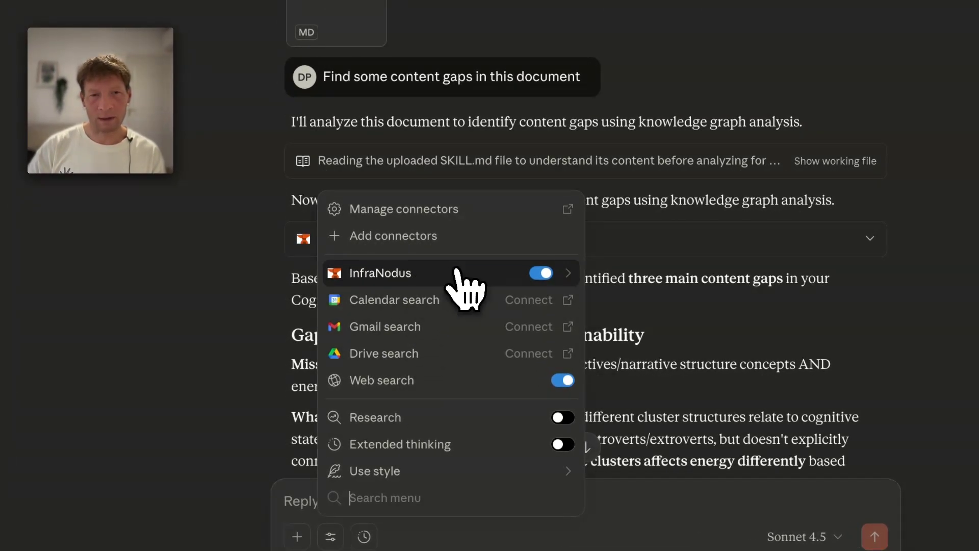
pyautogui.click(422, 275)
pyautogui.scroll(5, 415, 352)
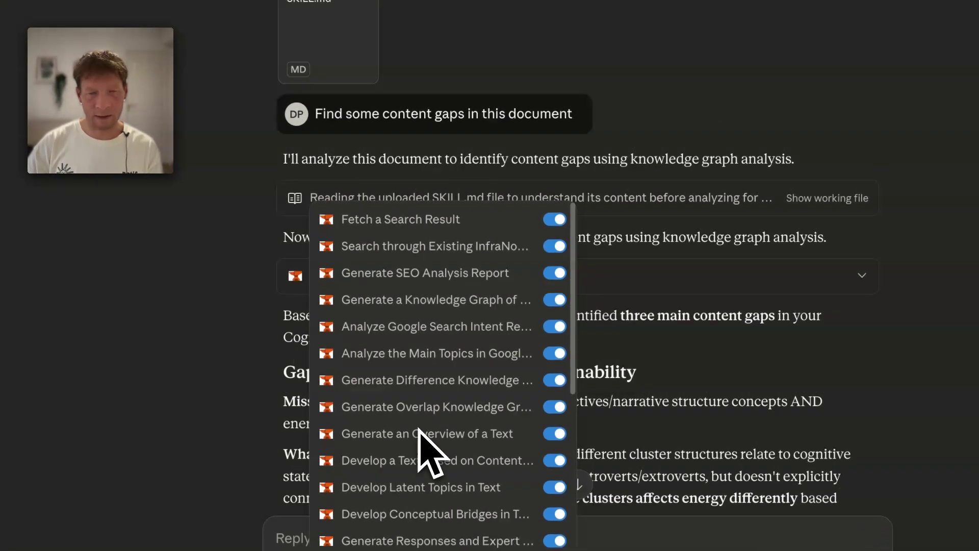
pyautogui.scroll(-5, 424, 392)
pyautogui.scroll(5, 449, 332)
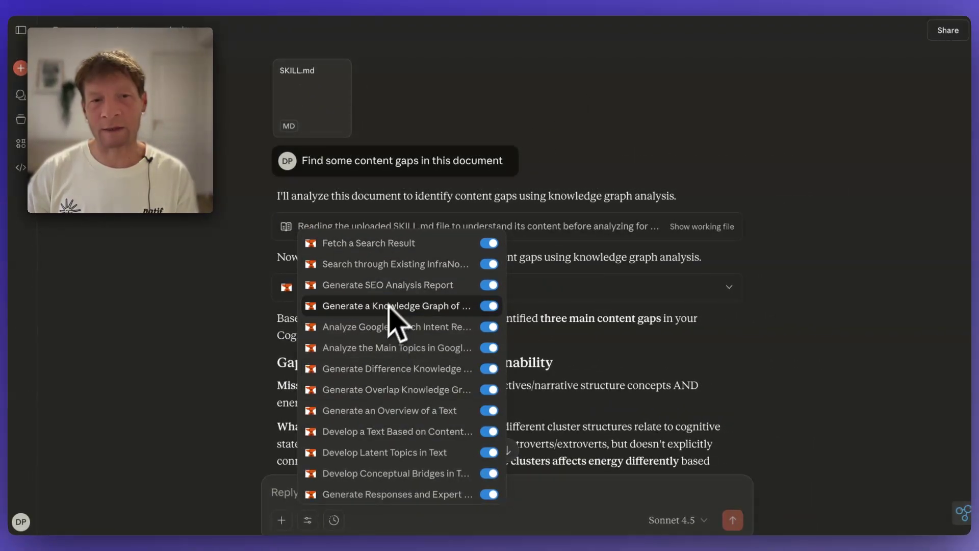
pyautogui.scroll(-5, 403, 357)
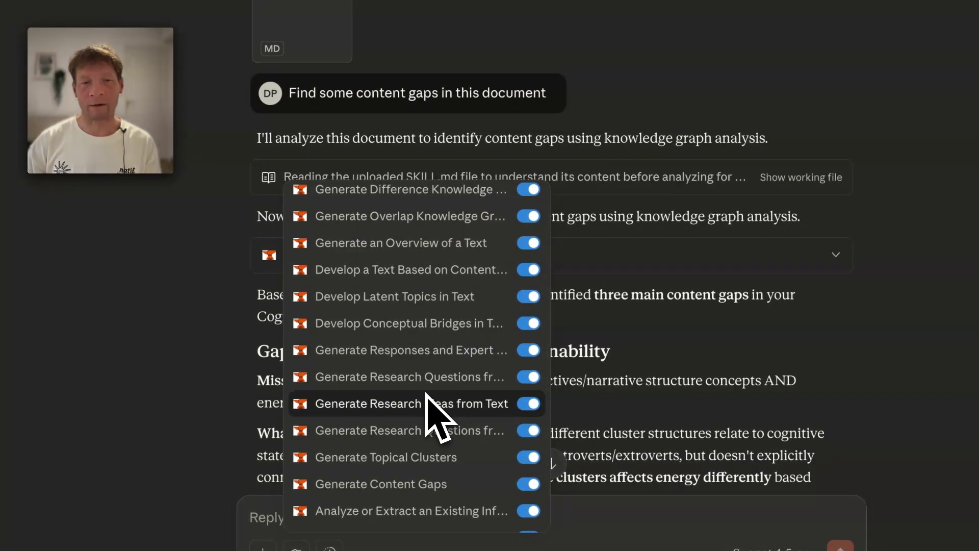
pyautogui.scroll(-3, 432, 413)
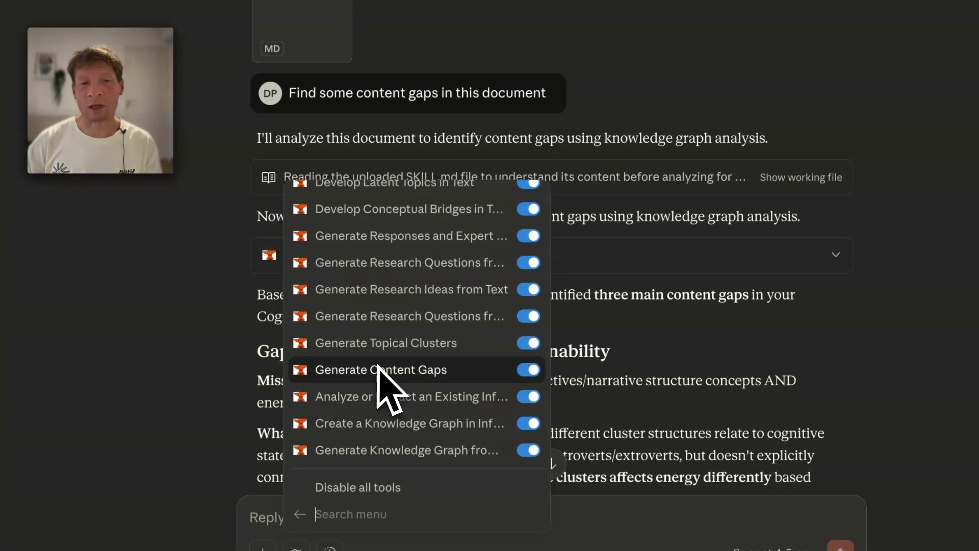
pyautogui.scroll(3, 380, 370)
pyautogui.click(687, 287)
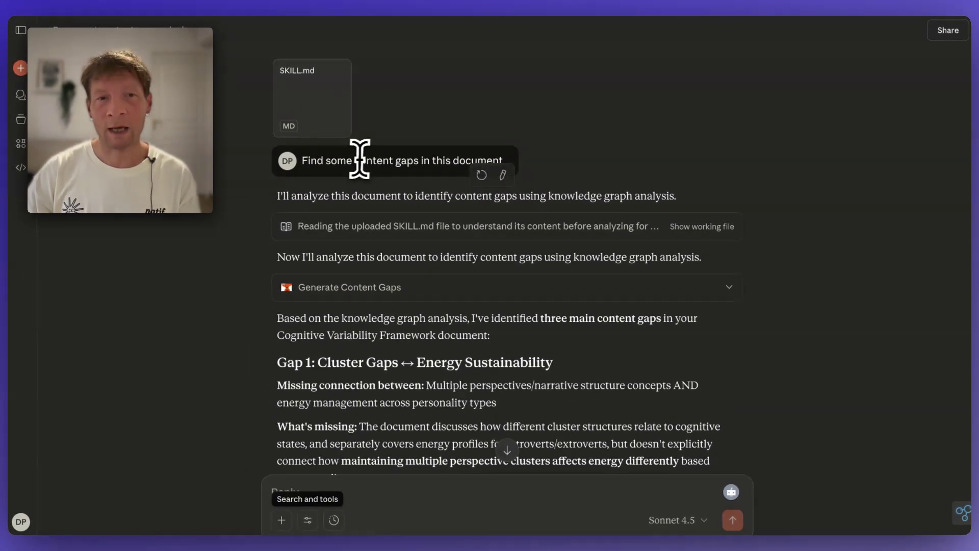
# Expand and collapse the Generate Content Gaps tool call to check its request.
pyautogui.moveTo(305, 162); pyautogui.dragTo(427, 162)
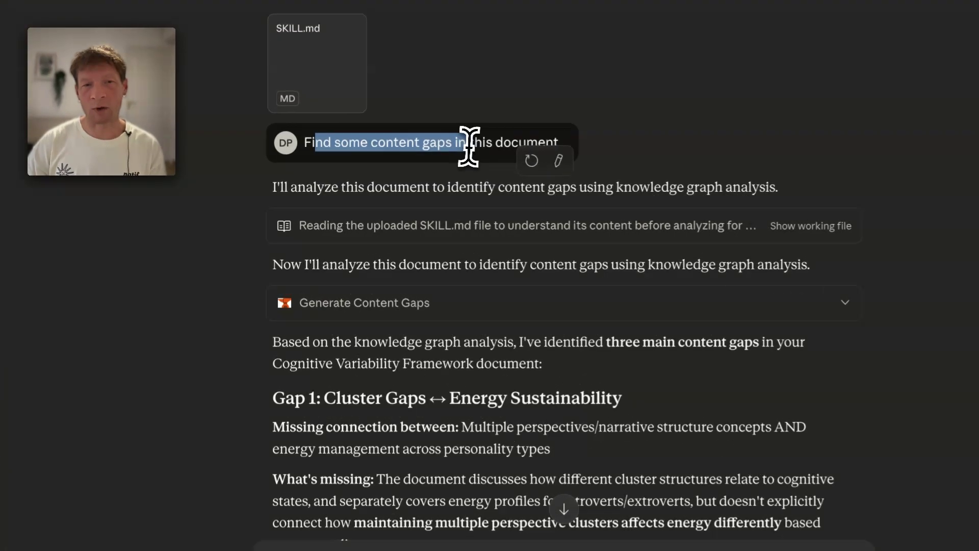
pyautogui.click(357, 151)
pyautogui.scroll(-2, 382, 306)
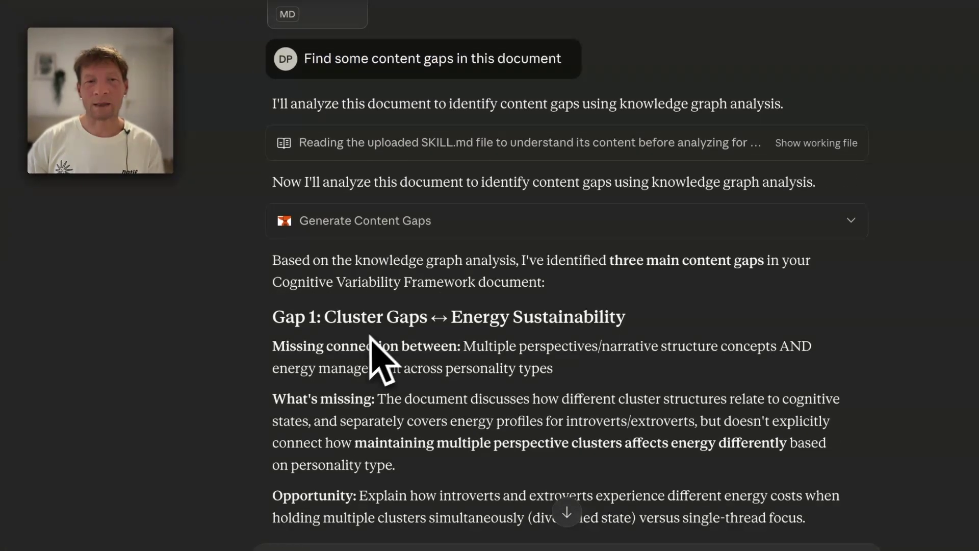
pyautogui.click(387, 229)
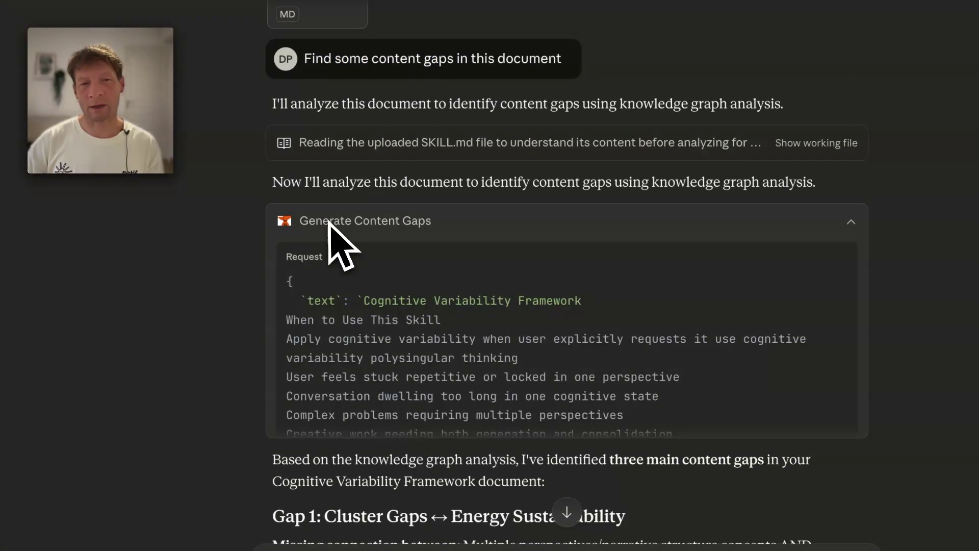
pyautogui.click(434, 222)
# Scroll down to the reply listing five InfraNodus graphs about polysingularity.
pyautogui.scroll(-10, 479, 413)
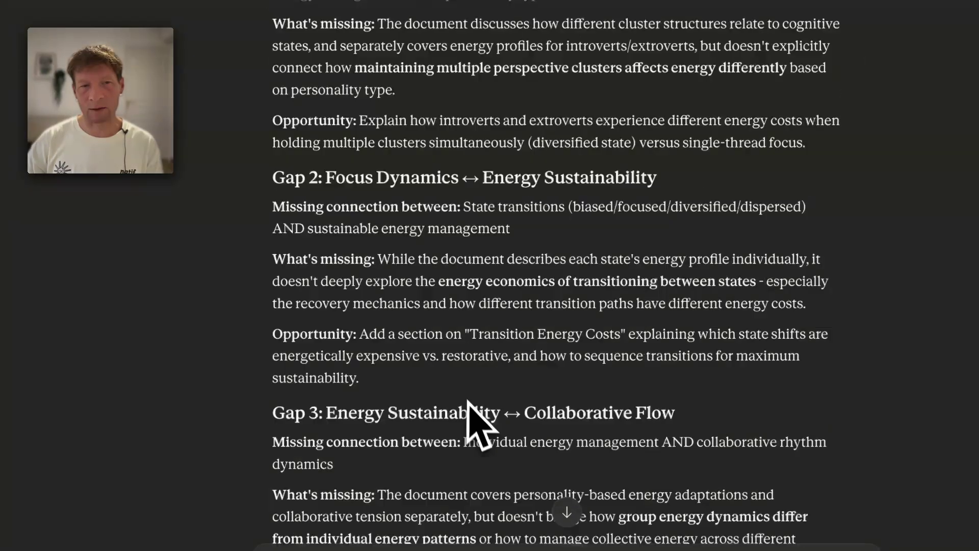
pyautogui.scroll(-5, 469, 406)
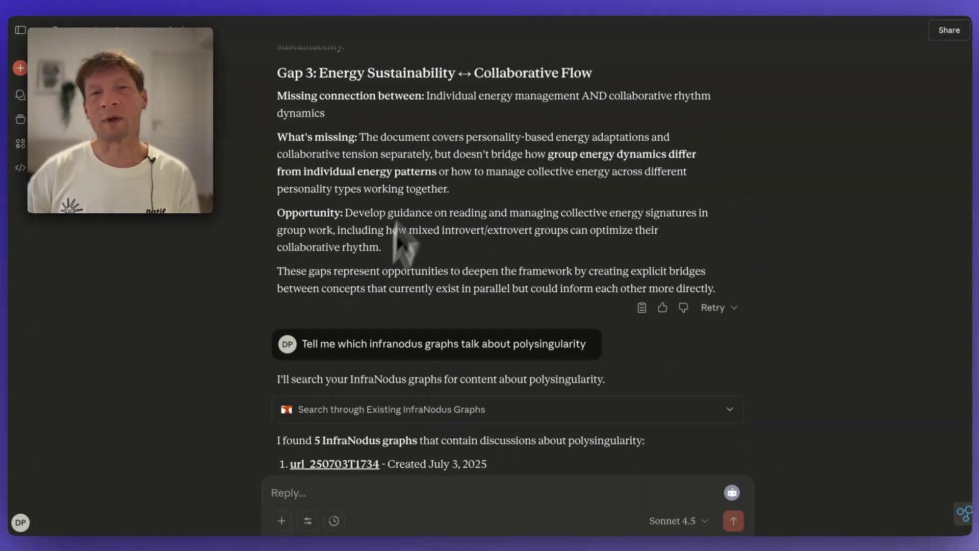
pyautogui.scroll(-3, 444, 230)
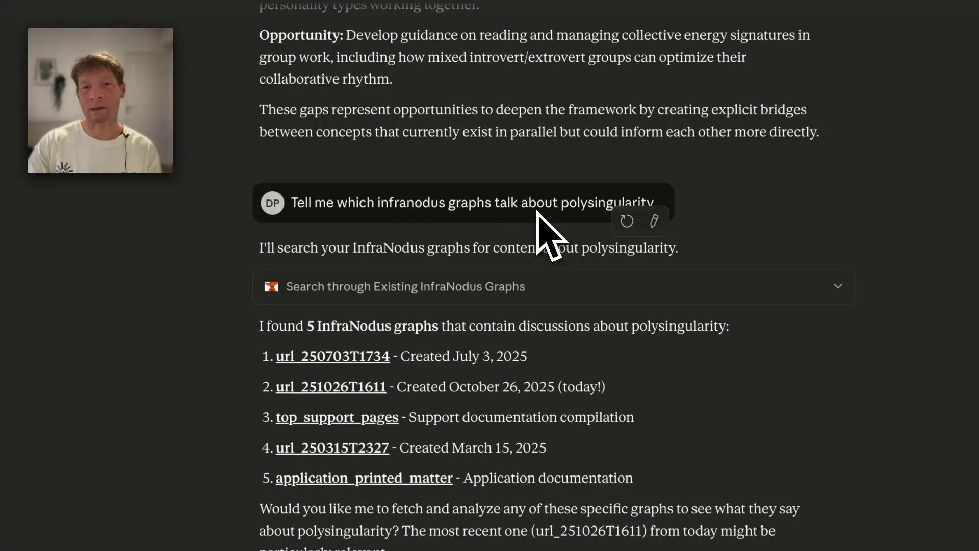
pyautogui.scroll(-3, 458, 306)
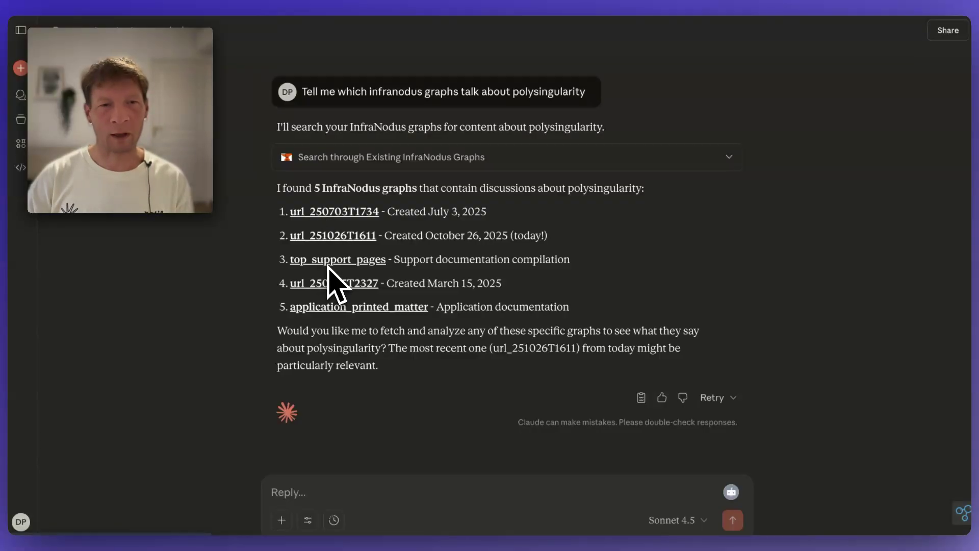
# Open the url_250703T1734 graph link from Claude's reply.
pyautogui.click(324, 212)
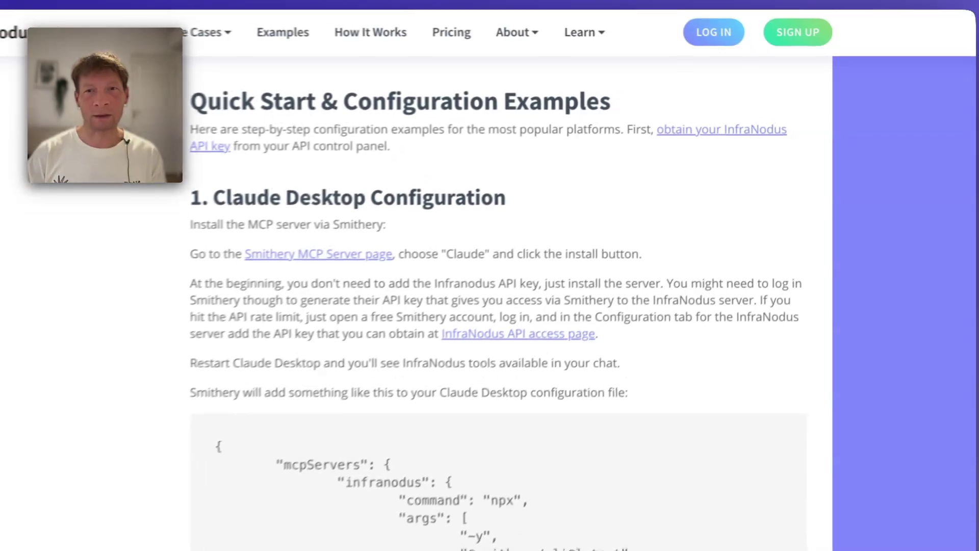
# Go to About > MCP Server and follow Deploy Remotely via Smithery.
pyautogui.scroll(15, 431, 291)
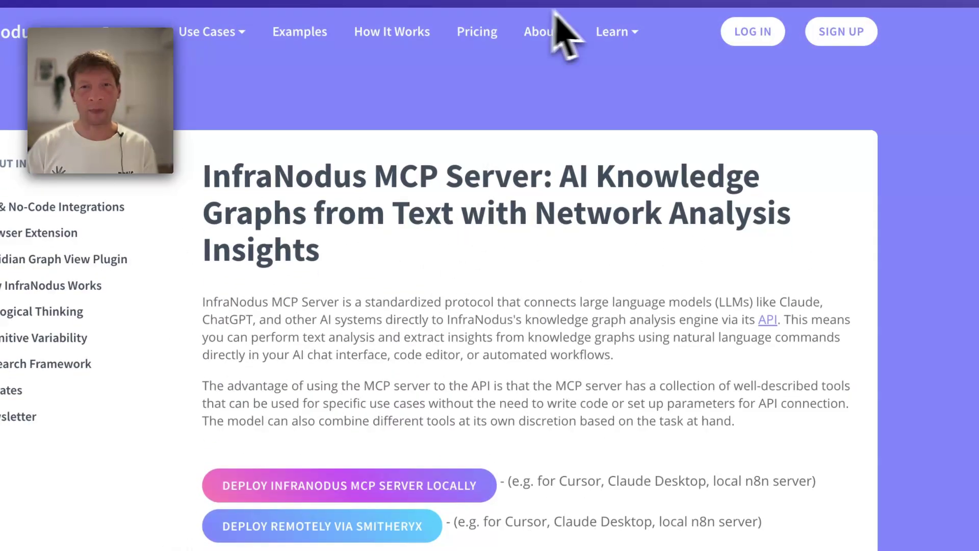
pyautogui.click(552, 41)
pyautogui.scroll(-2, 734, 326)
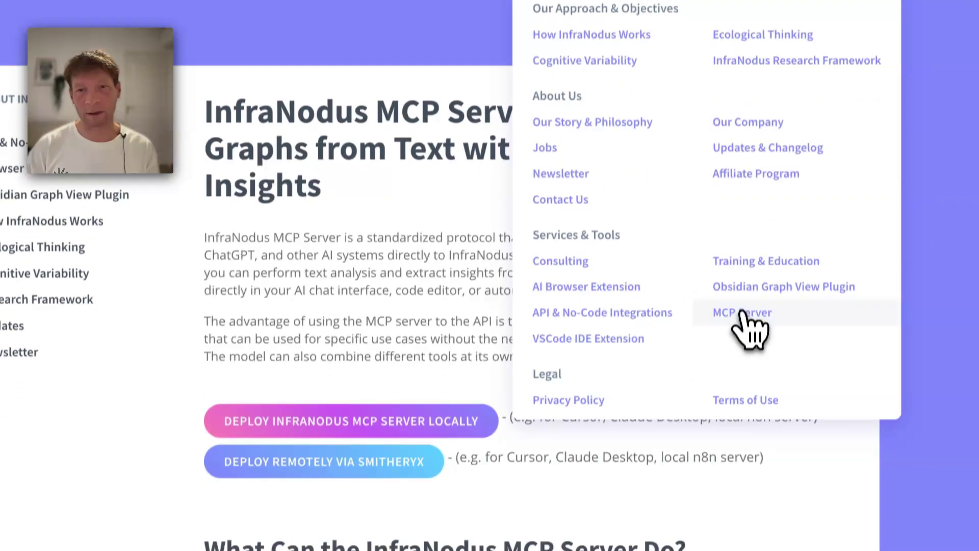
pyautogui.click(739, 324)
pyautogui.scroll(-5, 526, 403)
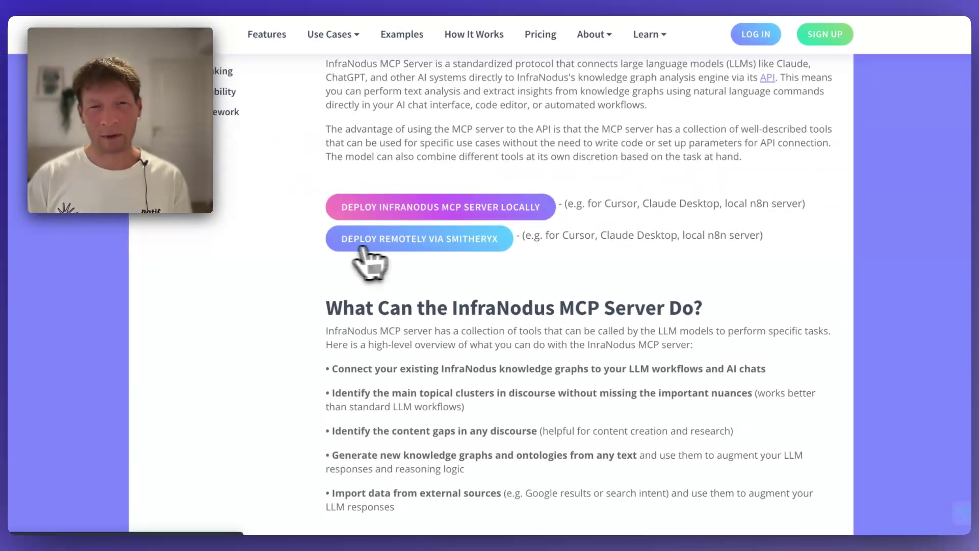
pyautogui.click(452, 249)
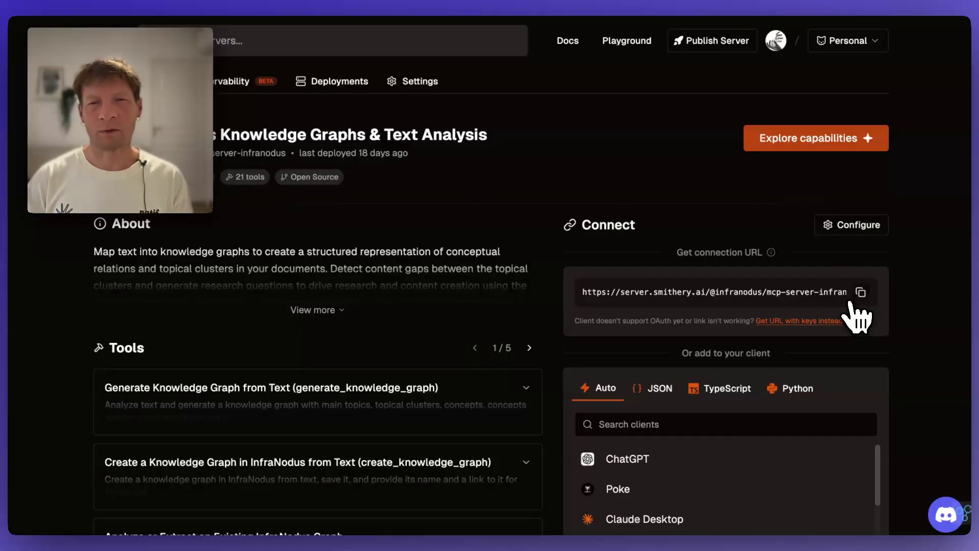
# Copy the InfraNodus connection URL from Smithery's Connect panel and browse the client list.
pyautogui.click(860, 293)
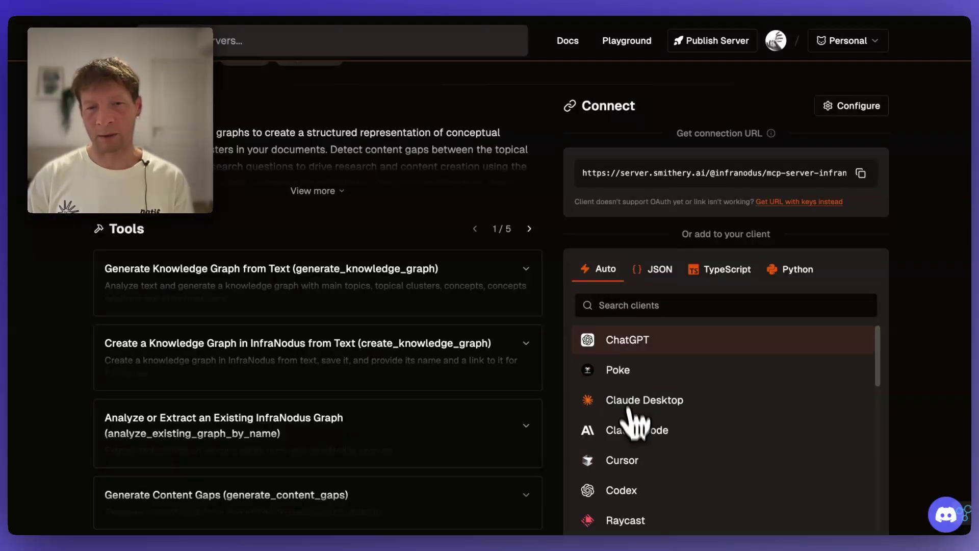
pyautogui.scroll(-2, 647, 439)
pyautogui.scroll(2, 657, 424)
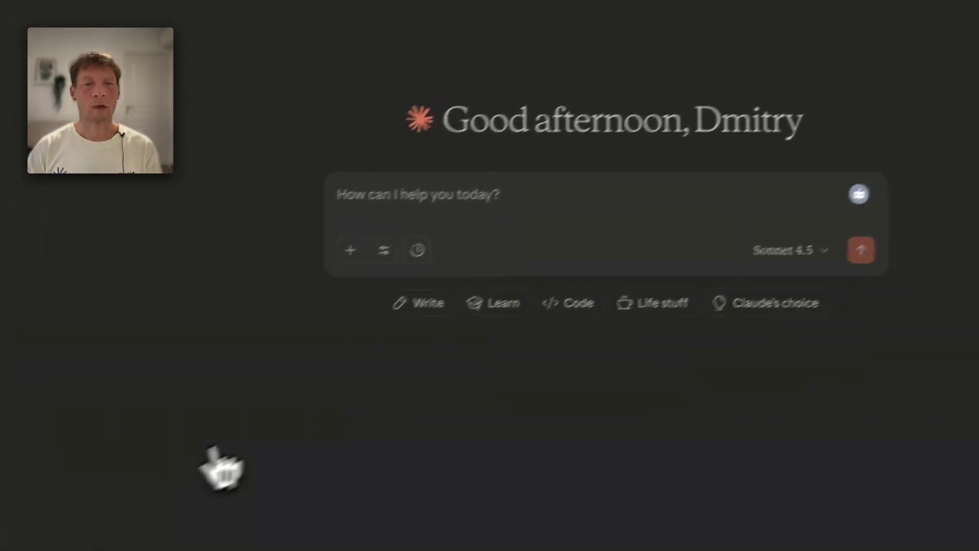
# In Settings > Connectors, add a custom connector 'InfraNodus' with the pasted Smithery server URL.
pyautogui.click(23, 529)
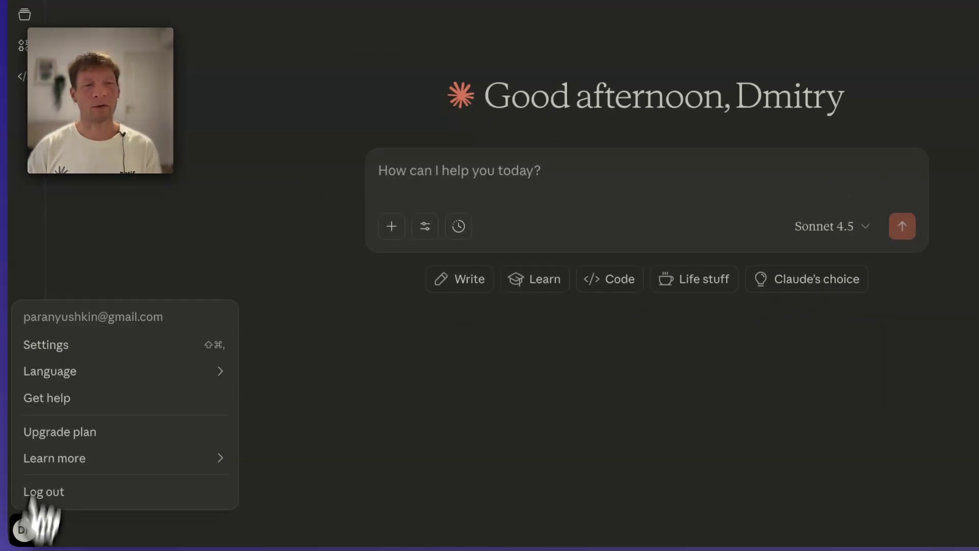
pyautogui.click(62, 351)
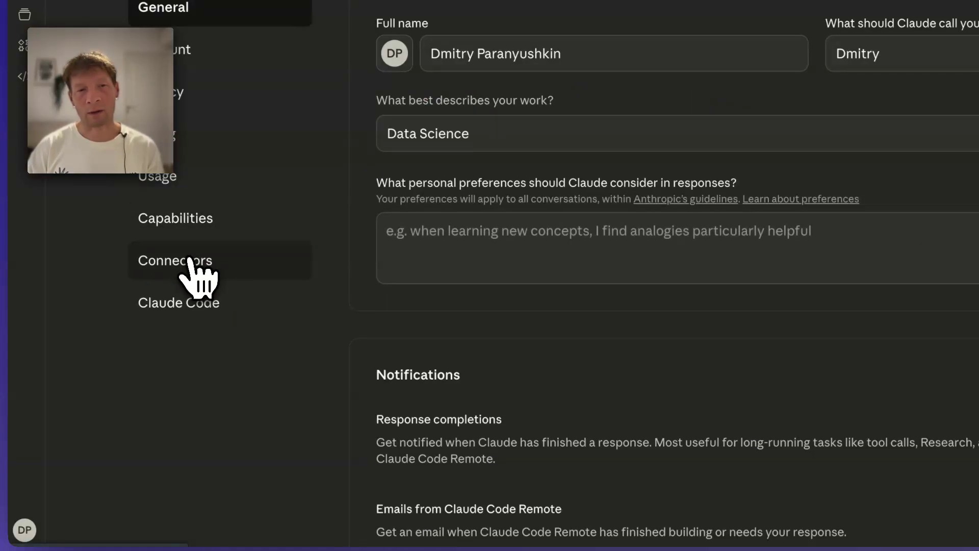
pyautogui.click(189, 261)
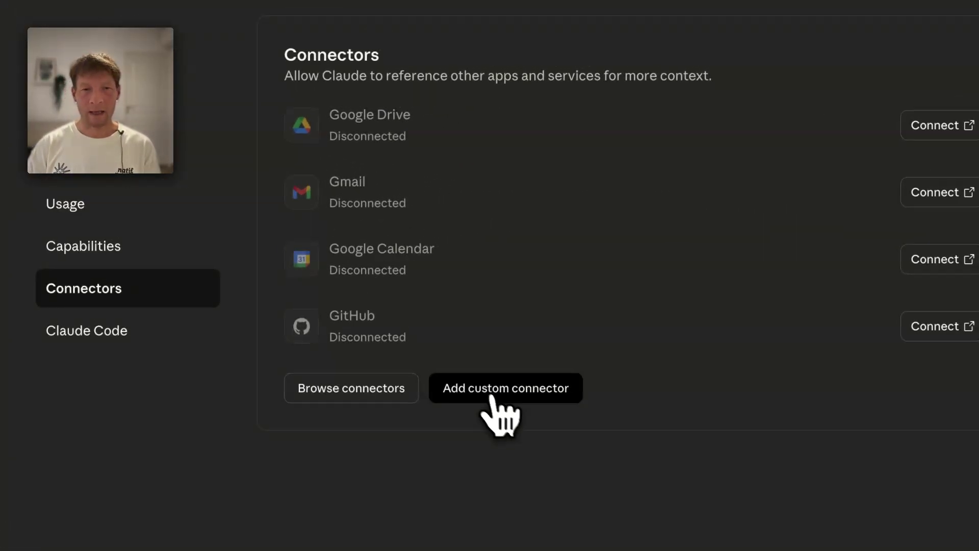
pyautogui.click(562, 368)
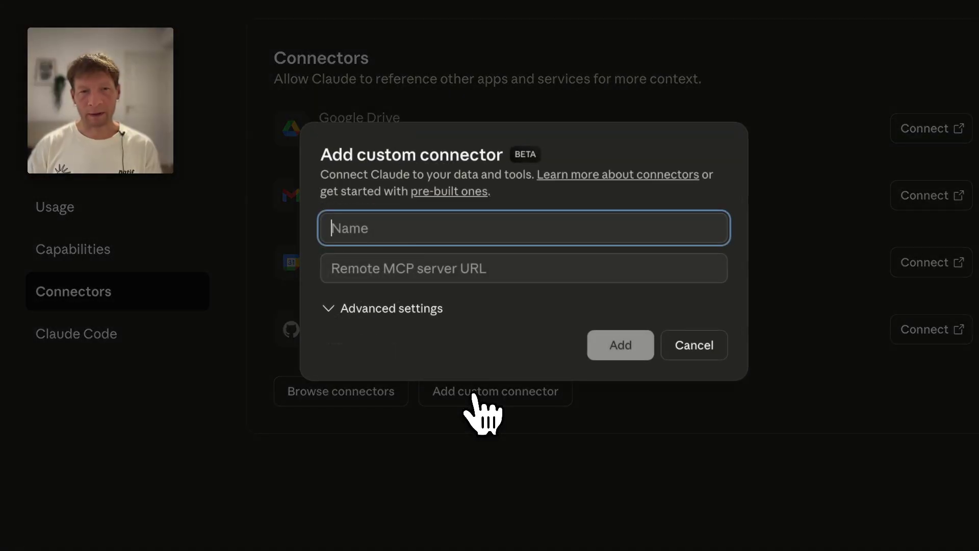
pyautogui.write('InfraNodus')
pyautogui.click(408, 268)
pyautogui.press('super+v')
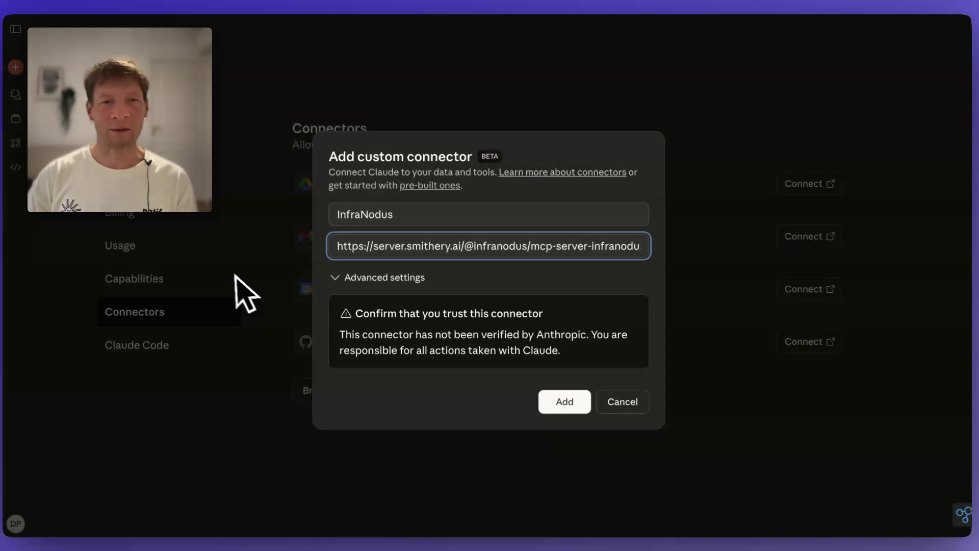
pyautogui.click(547, 412)
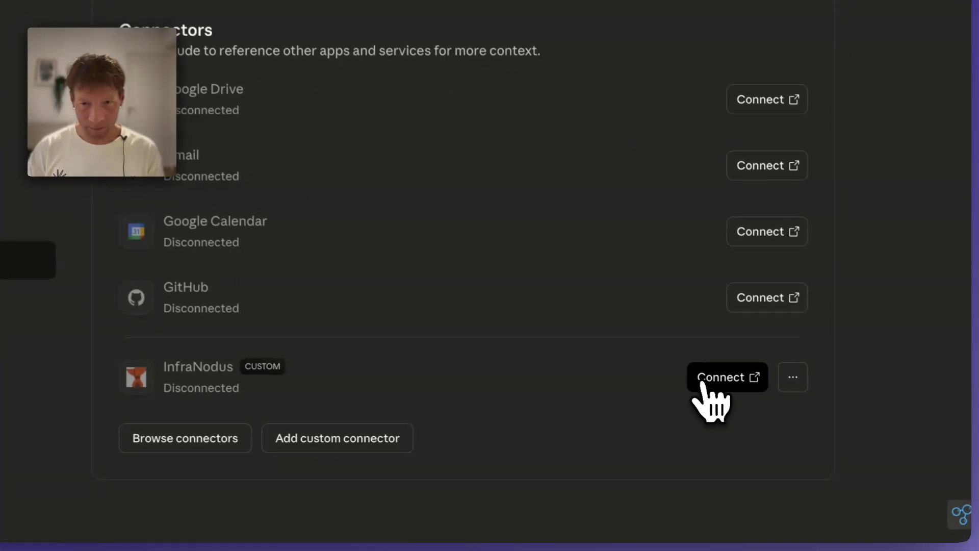
# Start connecting InfraNodus, reveal the optional apiKey and apiBase settings, then open the account menu.
pyautogui.click(755, 380)
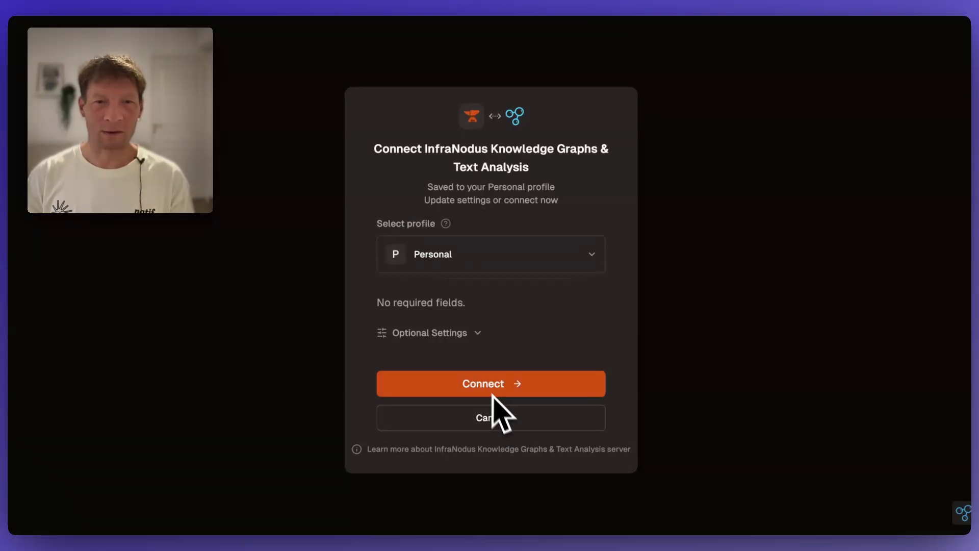
pyautogui.click(462, 334)
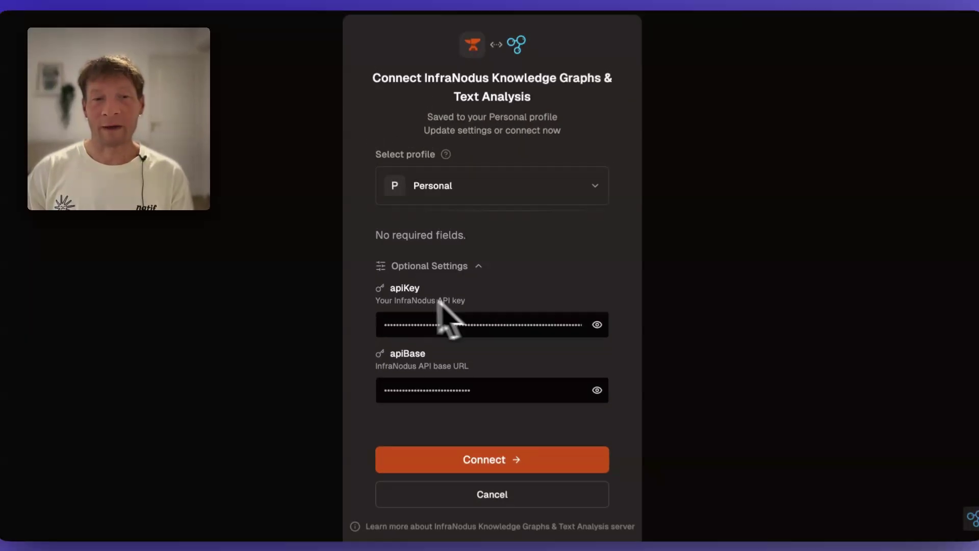
pyautogui.click(593, 388)
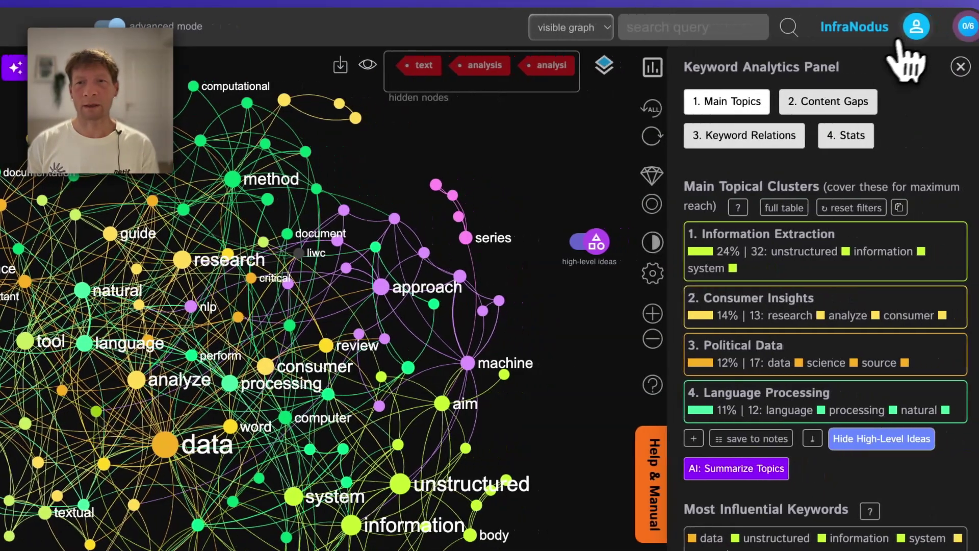
pyautogui.click(966, 26)
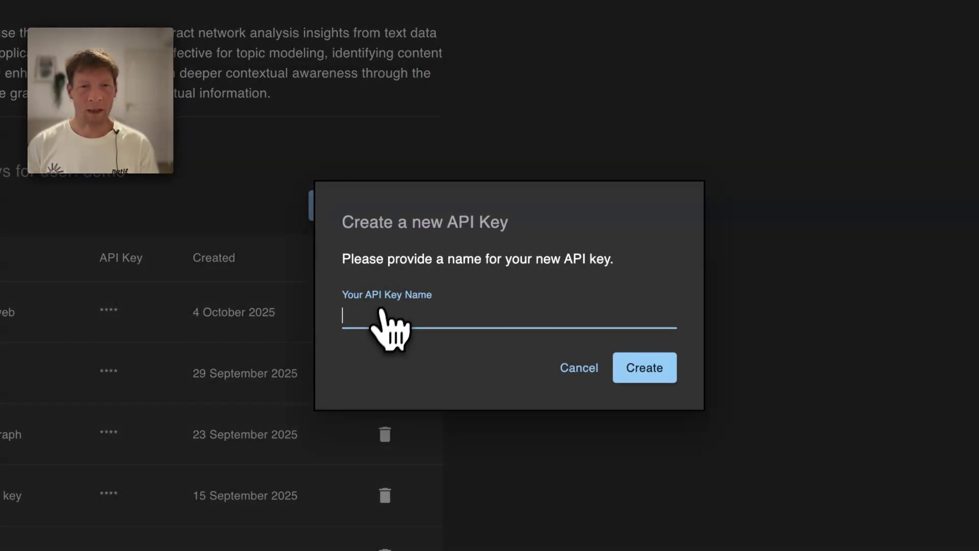
# Create an InfraNodus API key named 'claude test' and copy it.
pyautogui.write('claude test')
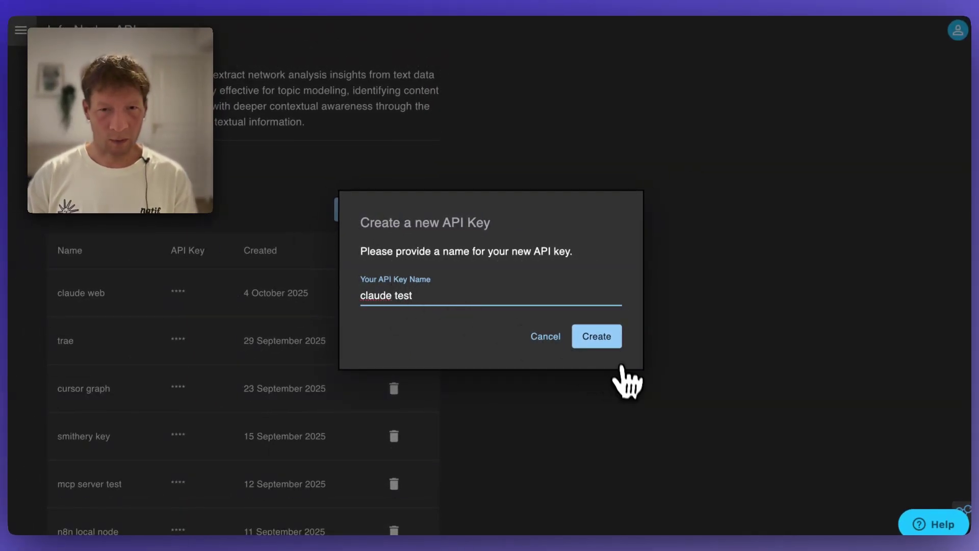
pyautogui.click(597, 336)
pyautogui.click(293, 348)
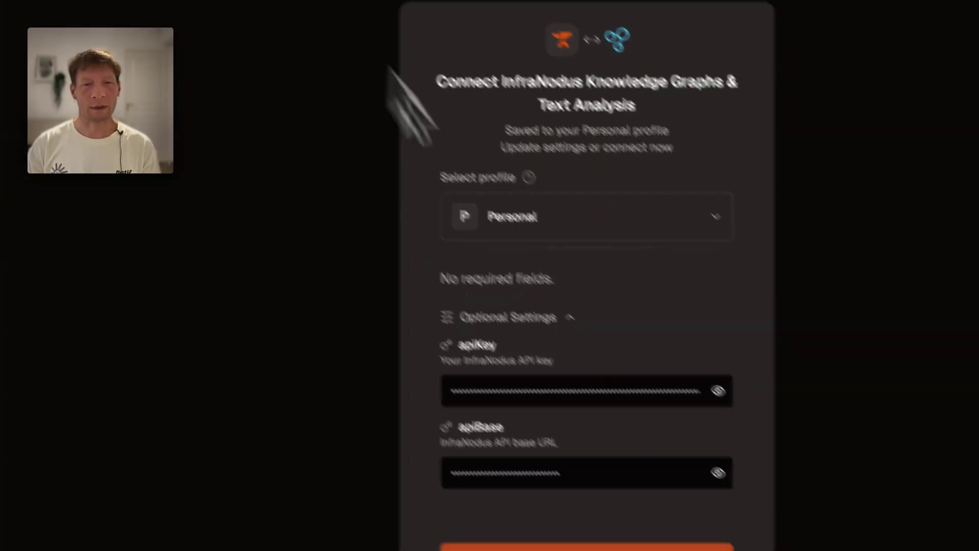
# Replace the apiKey value with the new key and choose Update & Connect.
pyautogui.doubleClick(507, 390)
pyautogui.press('super+v')
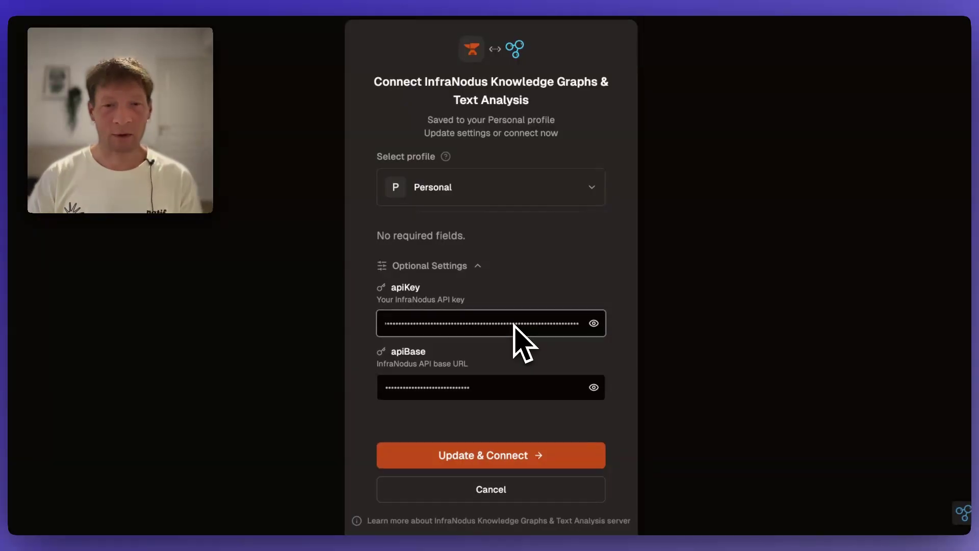
pyautogui.click(453, 457)
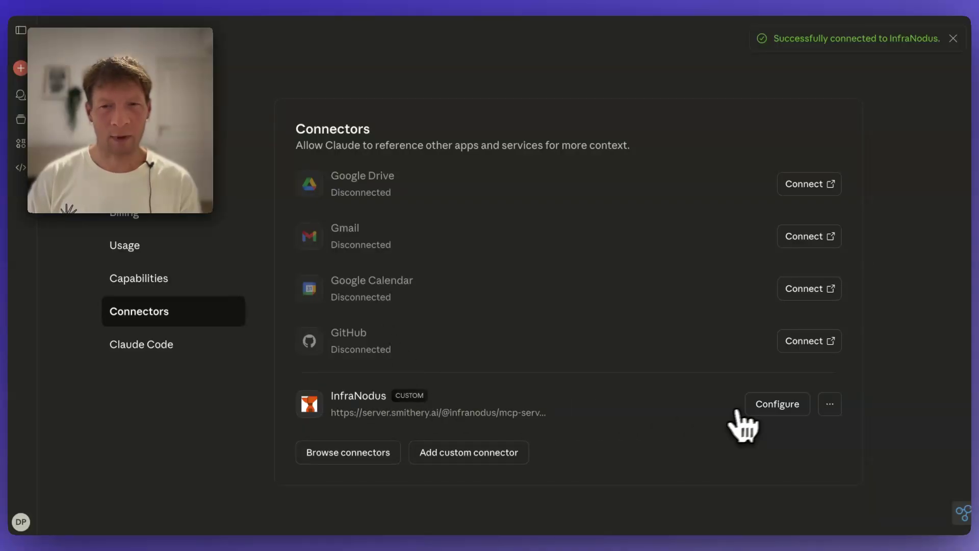
# Review the InfraNodus connector's tools list under Configure, then close it.
pyautogui.click(772, 410)
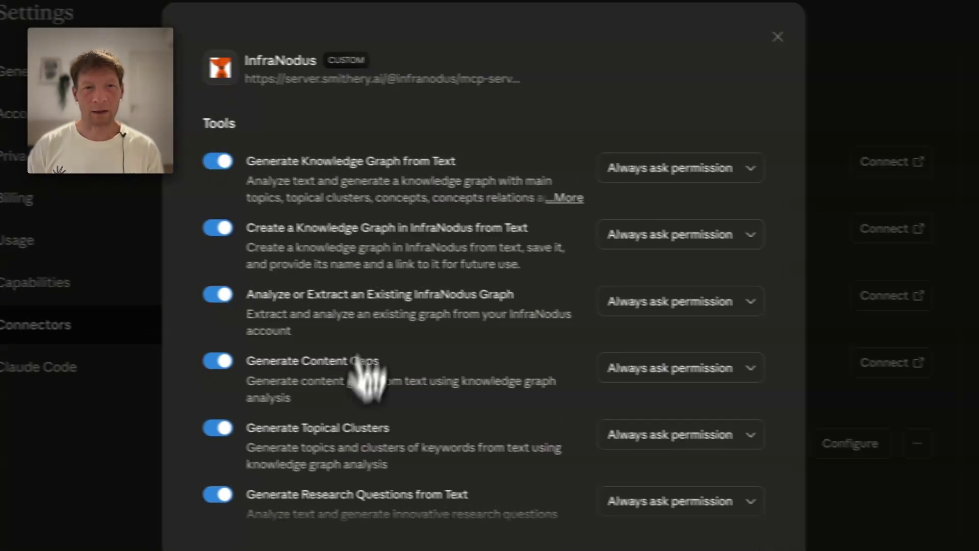
pyautogui.scroll(-10, 458, 433)
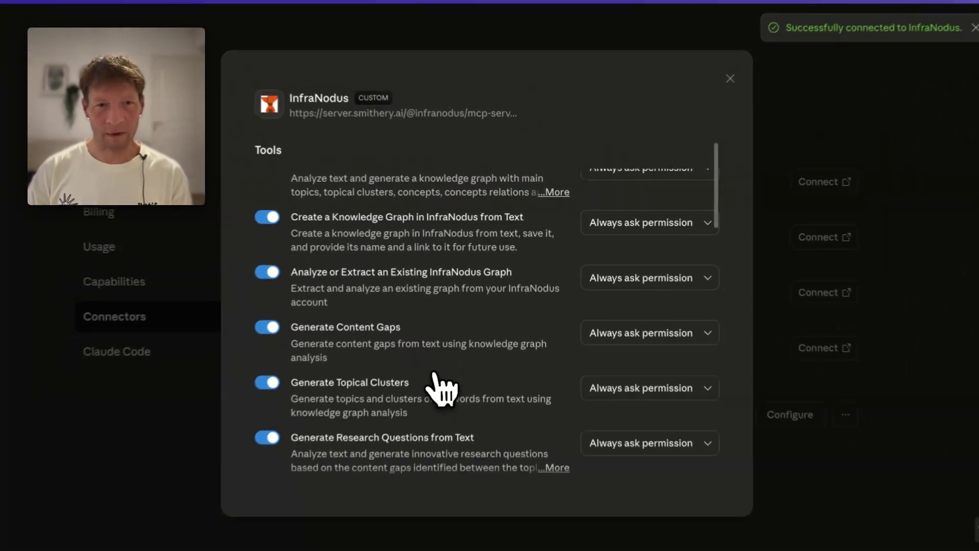
pyautogui.scroll(10, 448, 383)
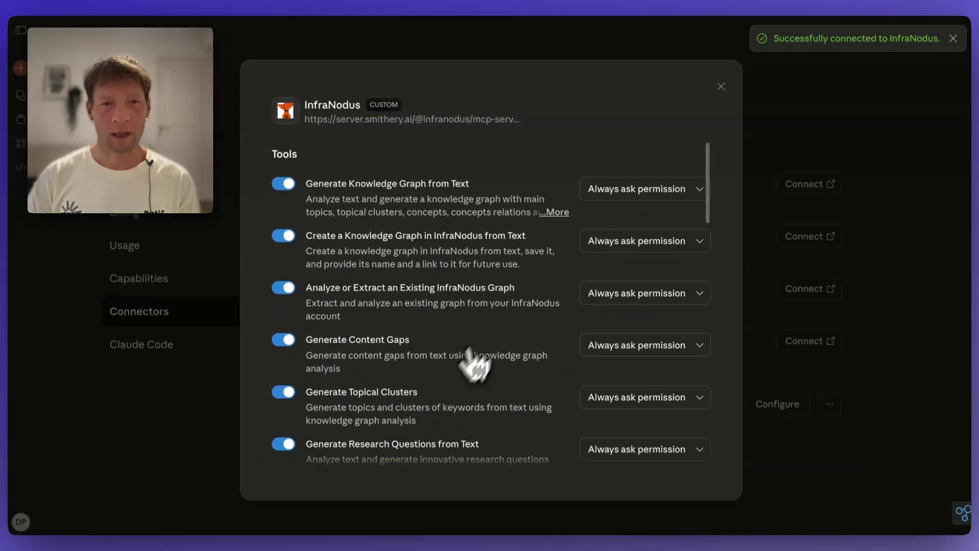
pyautogui.scroll(-10, 372, 404)
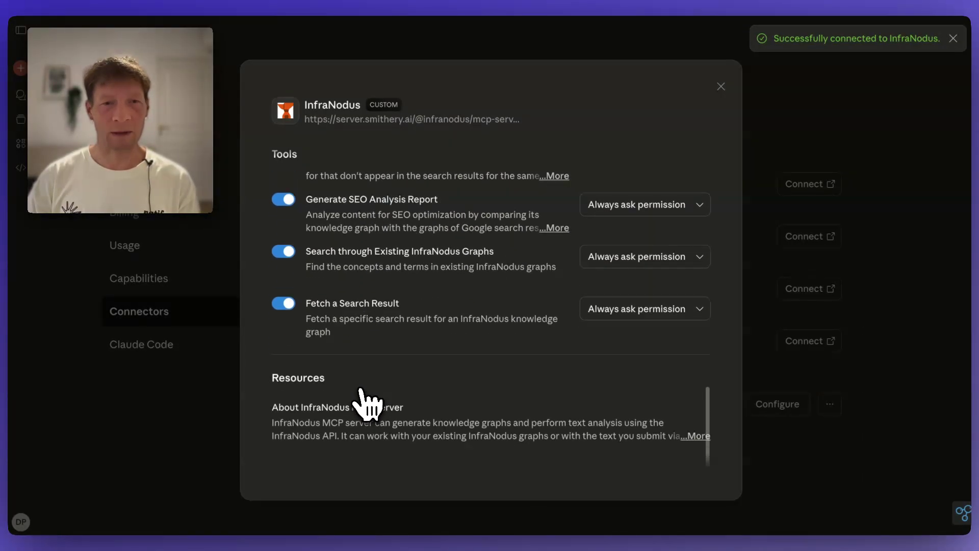
pyautogui.scroll(10, 367, 400)
pyautogui.click(721, 87)
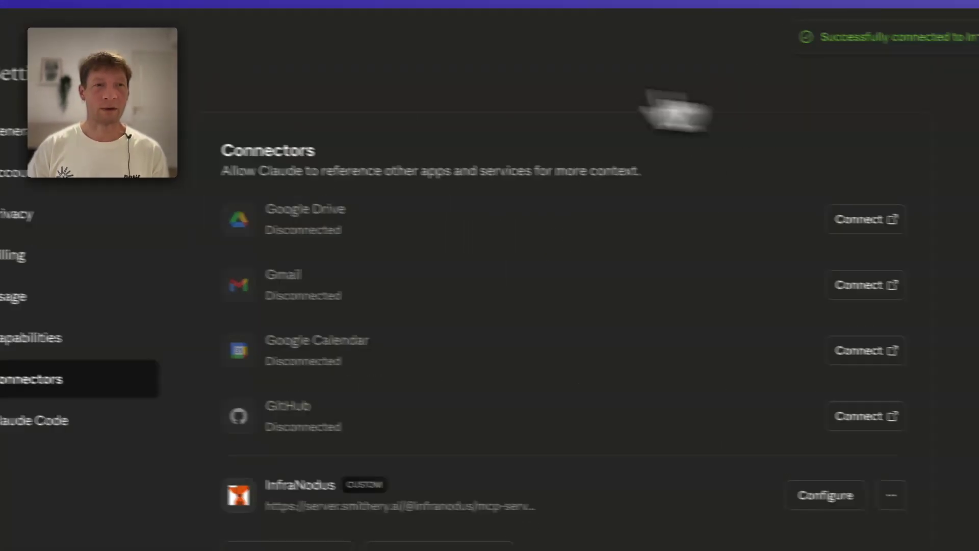
# Start a new Claude chat and confirm InfraNodus is switched on in its tools list.
pyautogui.click(21, 71)
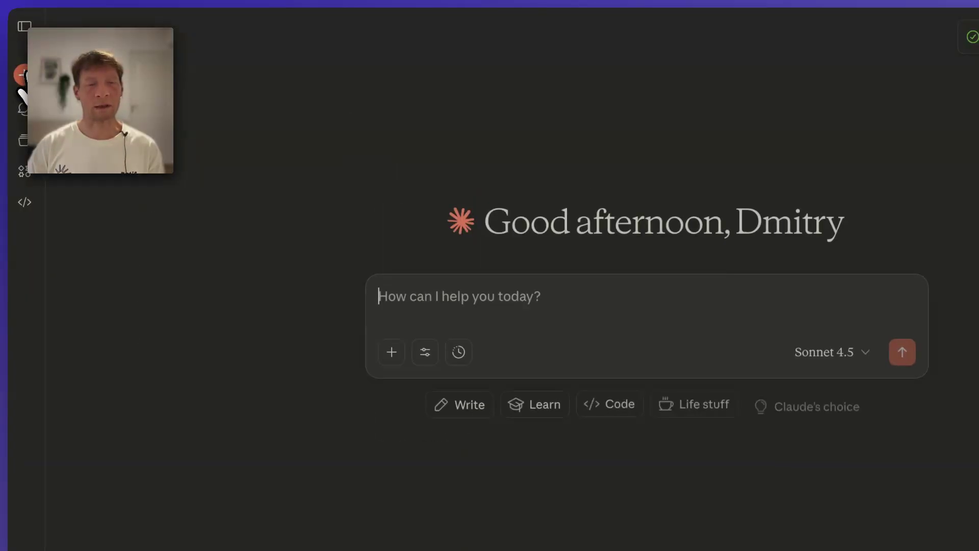
pyautogui.click(341, 289)
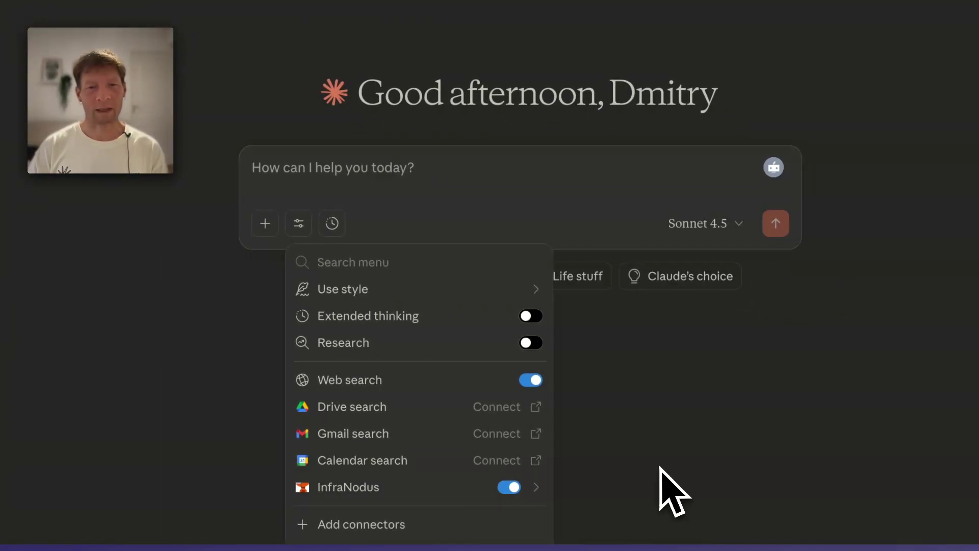
pyautogui.click(299, 223)
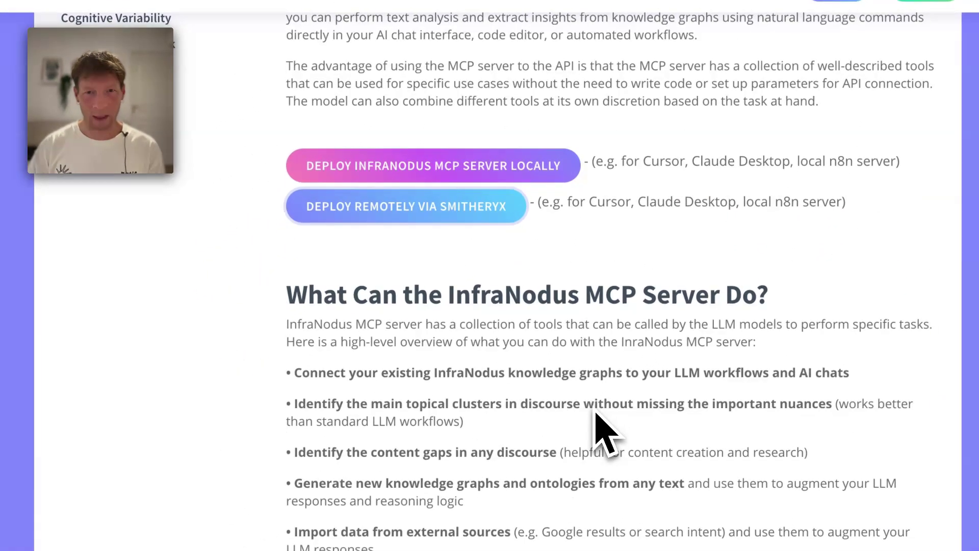
# Open the GitHub local deployment instructions and scroll to the 'For Claude Desktop' npx setup.
pyautogui.click(427, 174)
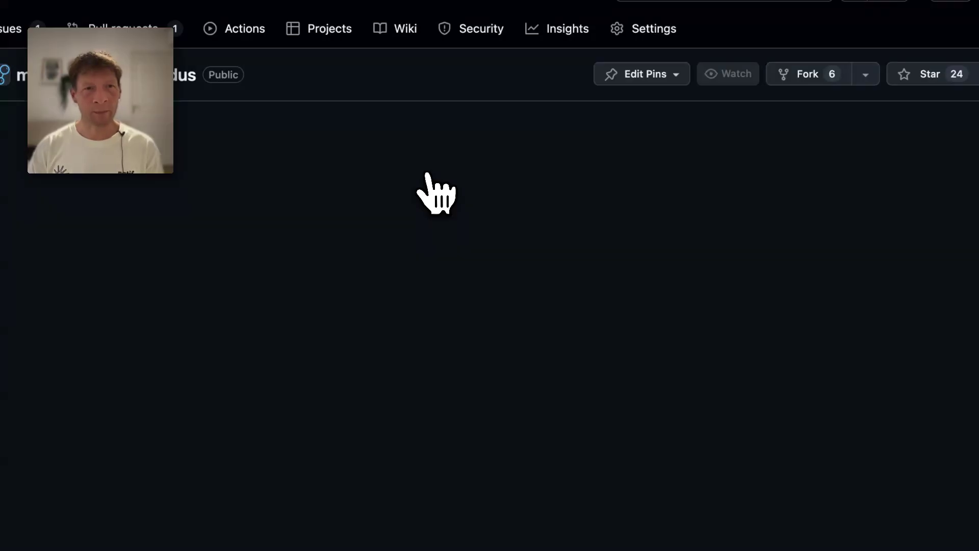
pyautogui.scroll(-15, 422, 394)
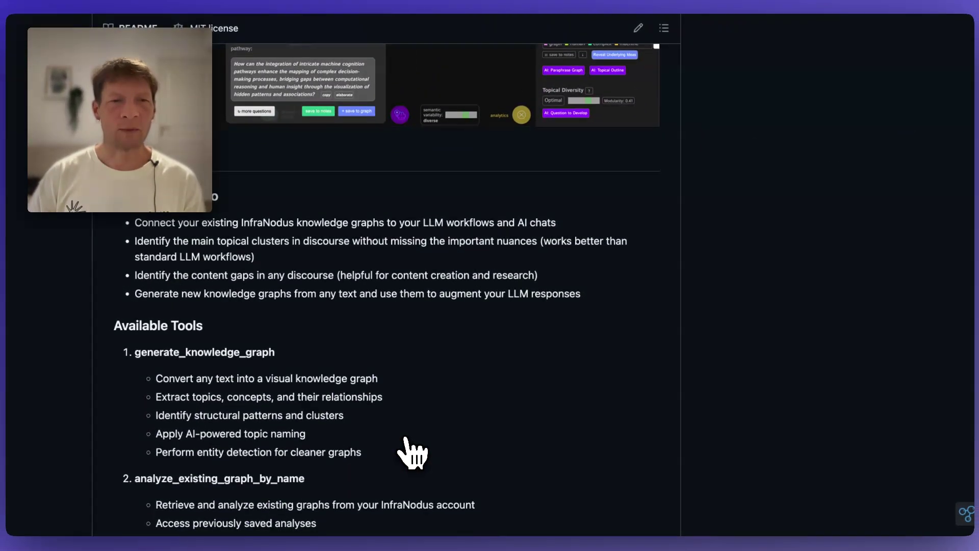
pyautogui.scroll(-20, 412, 453)
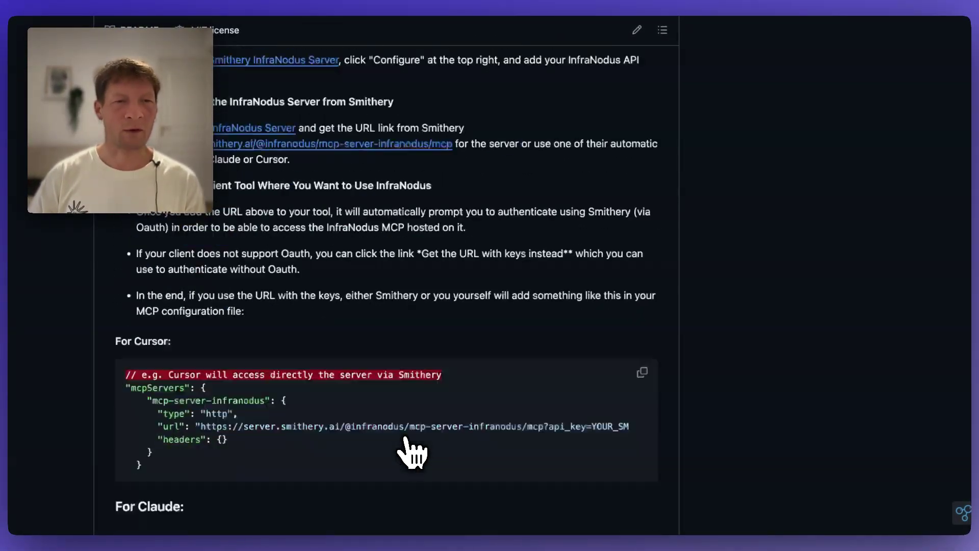
pyautogui.scroll(-5, 412, 452)
pyautogui.scroll(8, 412, 453)
pyautogui.scroll(-2, 412, 453)
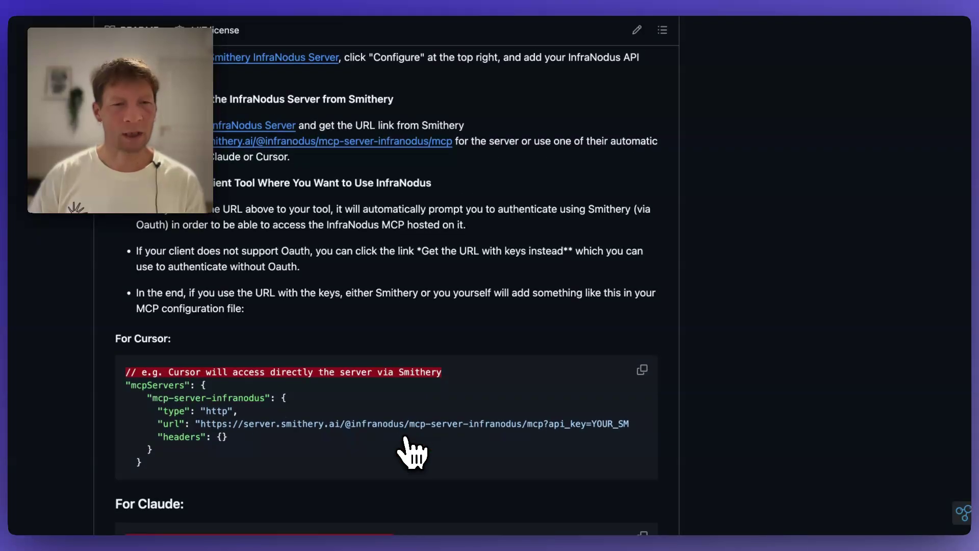
pyautogui.scroll(-5, 412, 453)
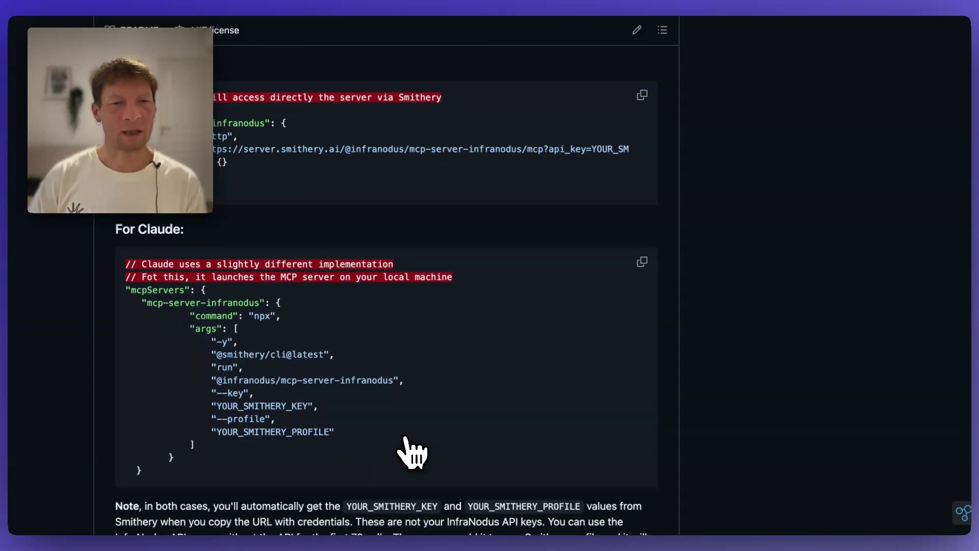
pyautogui.scroll(-10, 412, 453)
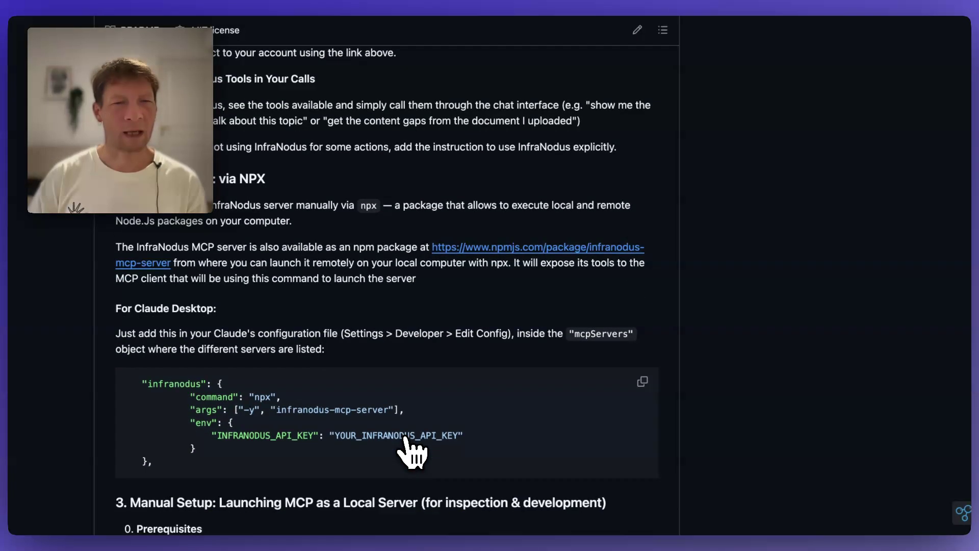
pyautogui.scroll(5, 300, 415)
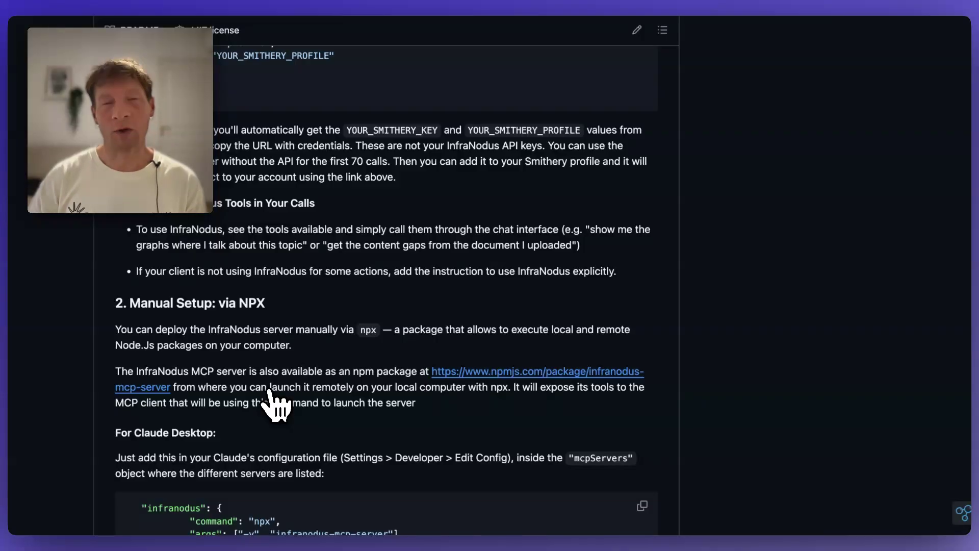
pyautogui.scroll(-5, 268, 394)
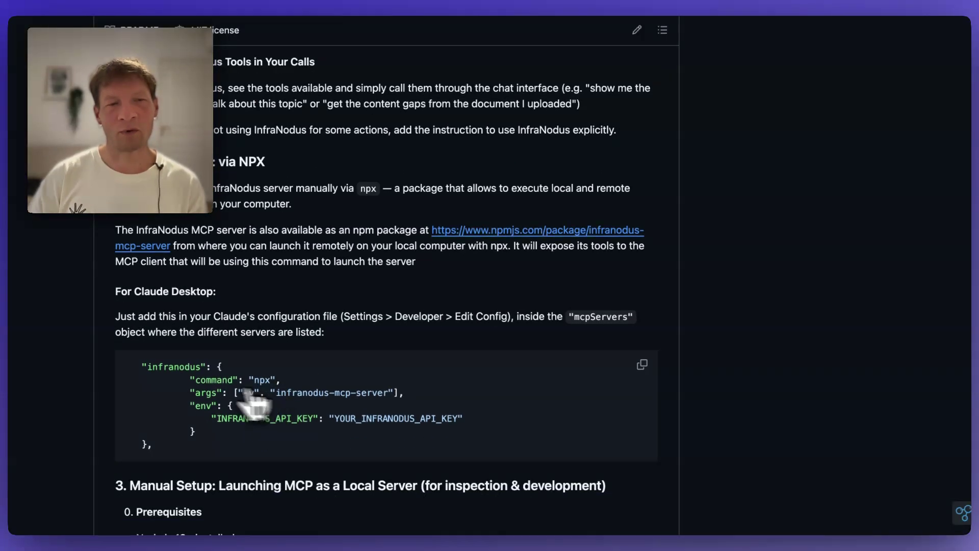
# Highlight the Claude Desktop JSON config snippet, then clear the selection.
pyautogui.moveTo(138, 369); pyautogui.dragTo(269, 447)
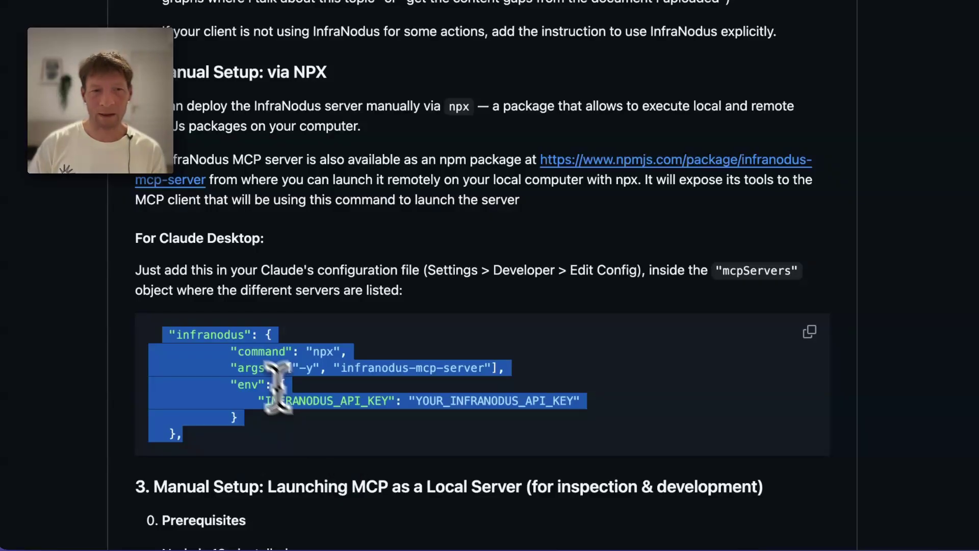
pyautogui.click(244, 354)
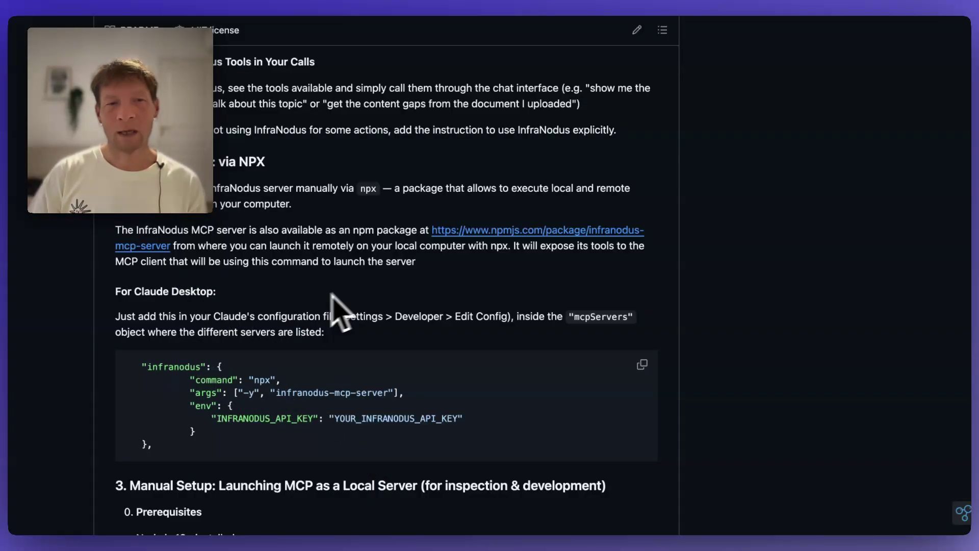
pyautogui.press('super+Tab')
# Review Claude's Developer list of local MCP servers, then copy the README's Claude Desktop snippet.
pyautogui.click(403, 286)
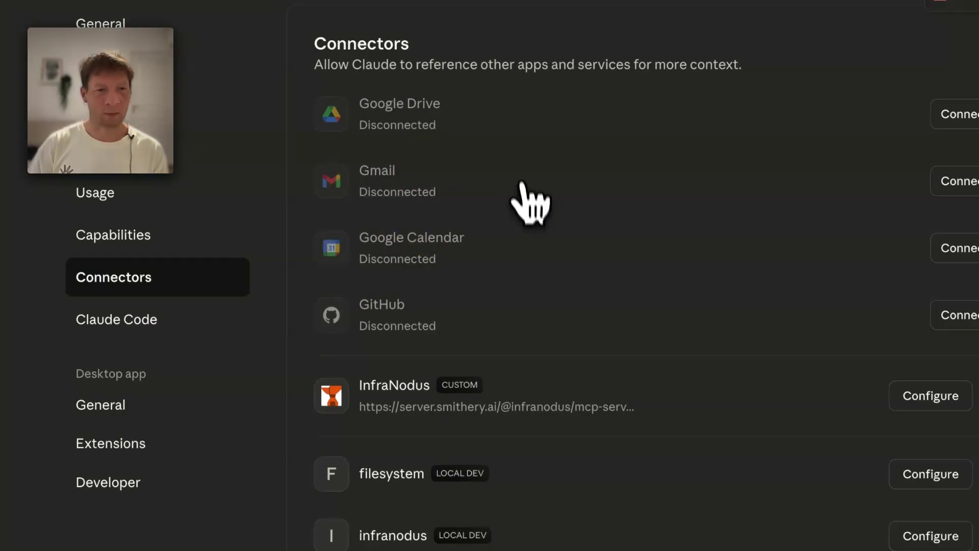
pyautogui.click(123, 482)
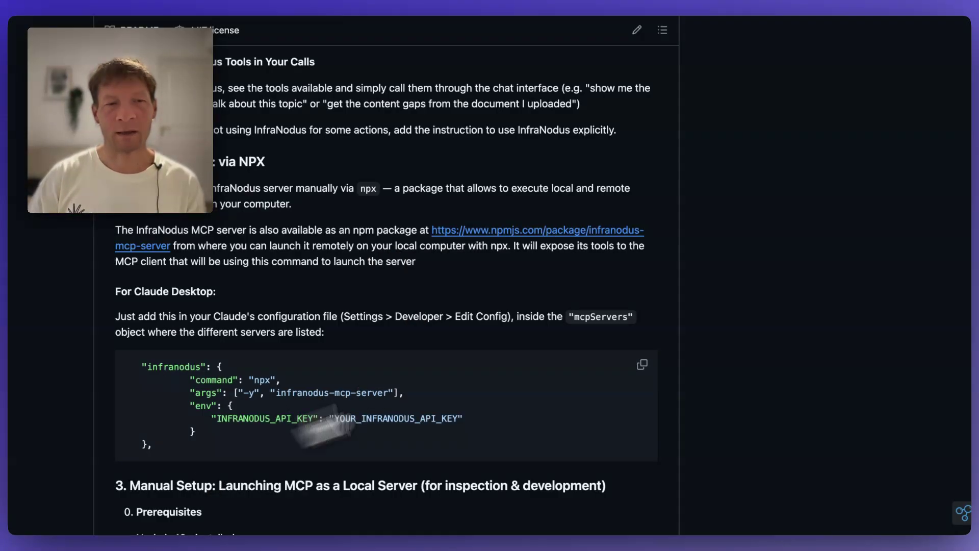
pyautogui.click(642, 364)
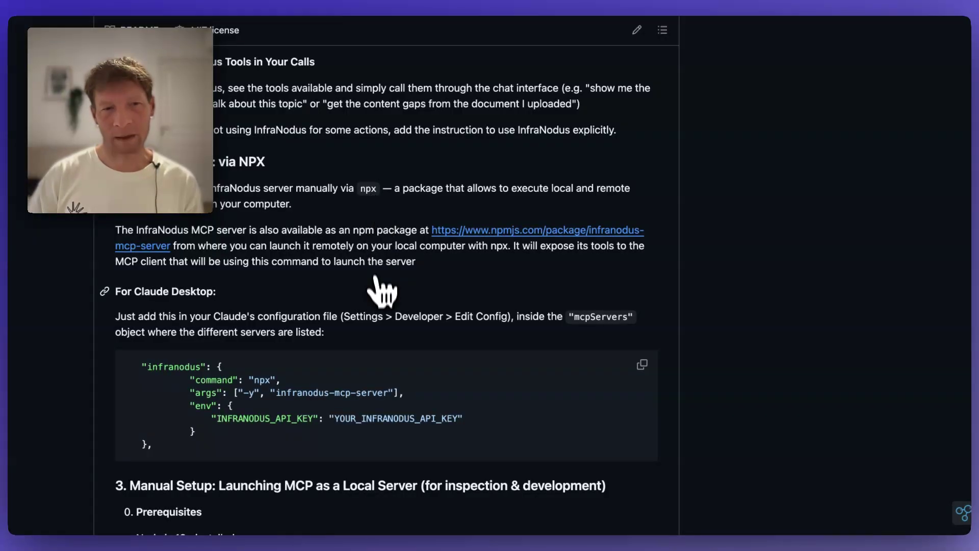
# Scroll the README to the Smithery-based 'For Claude' configuration block.
pyautogui.scroll(-10, 277, 284)
pyautogui.scroll(15, 273, 280)
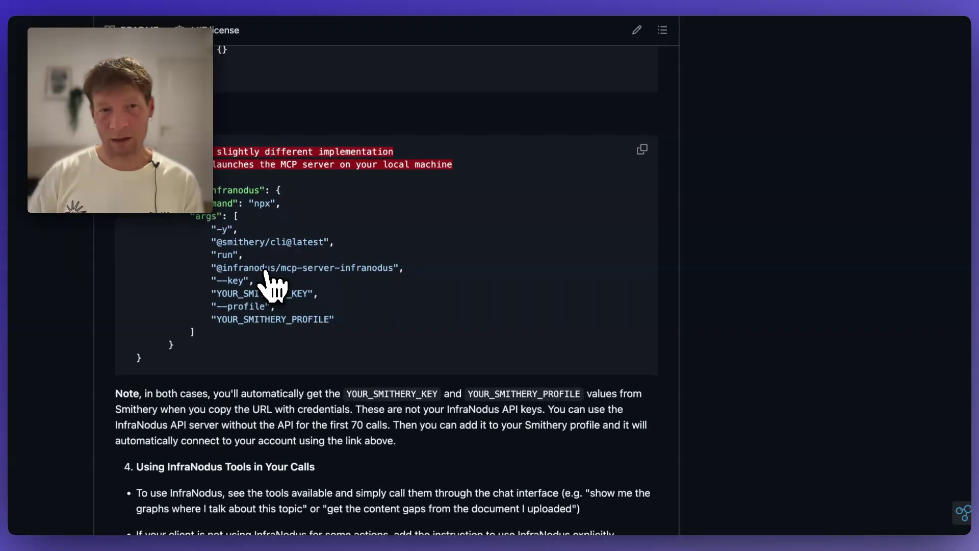
pyautogui.scroll(-8, 271, 284)
pyautogui.scroll(6, 270, 285)
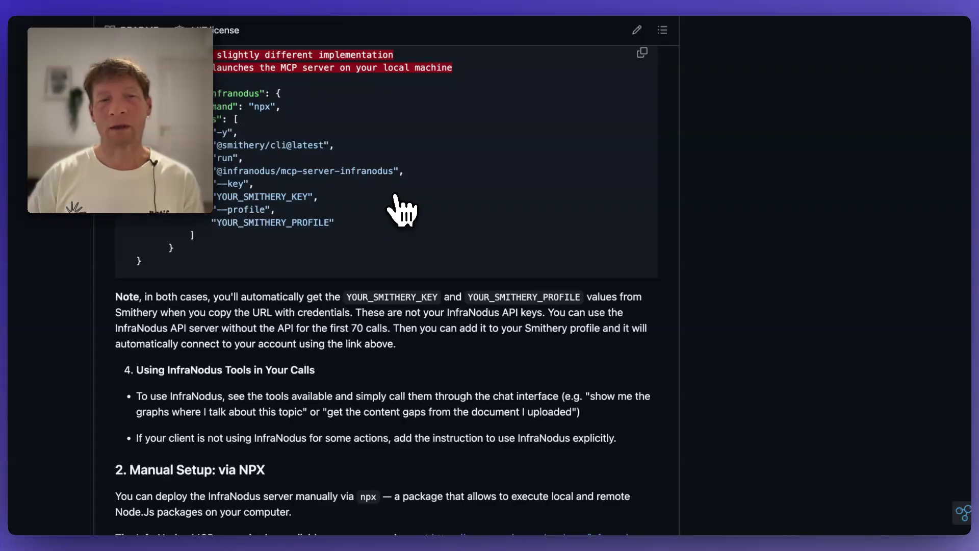
# Launch Cursor from system search by typing 'cur'.
pyautogui.press('super+space')
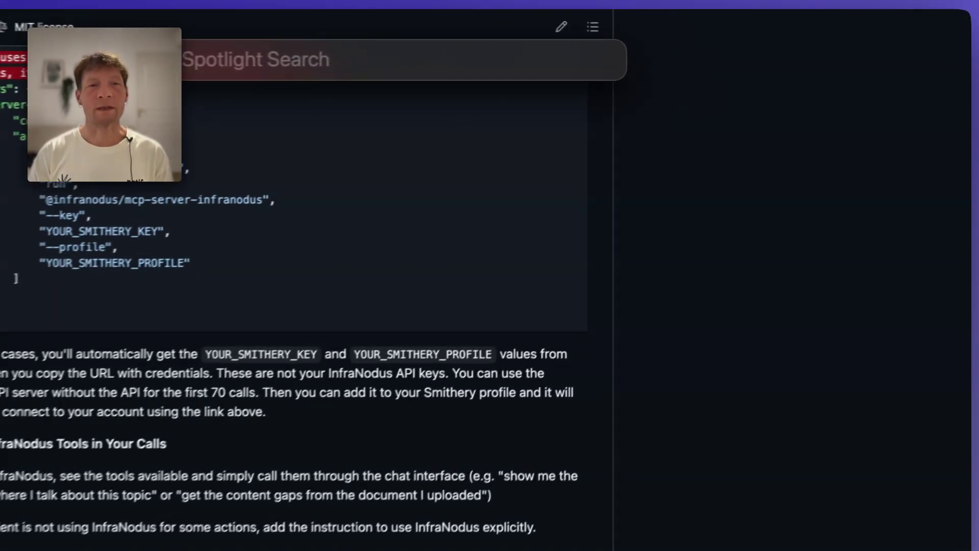
pyautogui.write('cla')
pyautogui.press('BackSpace')
pyautogui.press('BackSpace')
pyautogui.press('BackSpace')
pyautogui.write('ur')
pyautogui.press('Return')
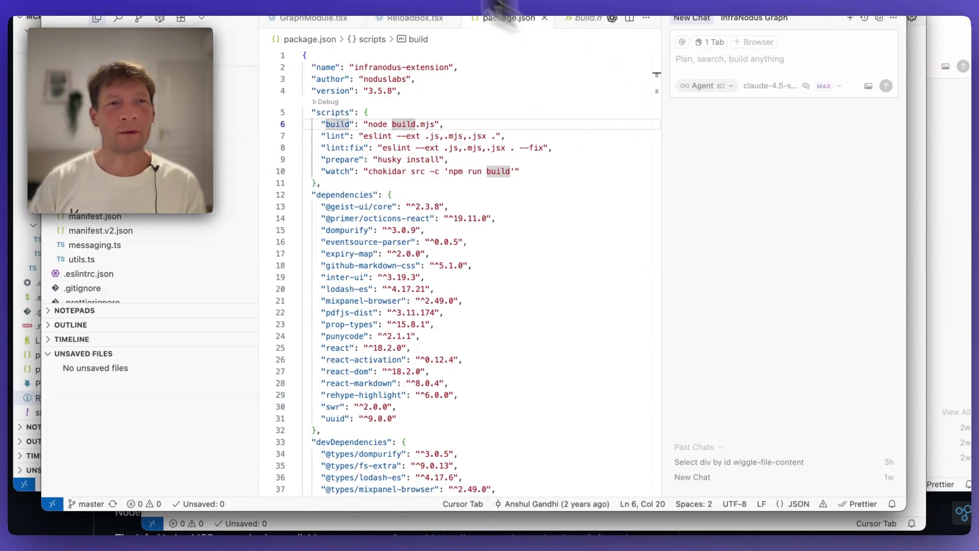
# In Cursor Settings' Tools & MCP, disable InfraNodus KG and open mcp.json via New MCP Server.
pyautogui.click(49, 1)
pyautogui.moveTo(128, 5)
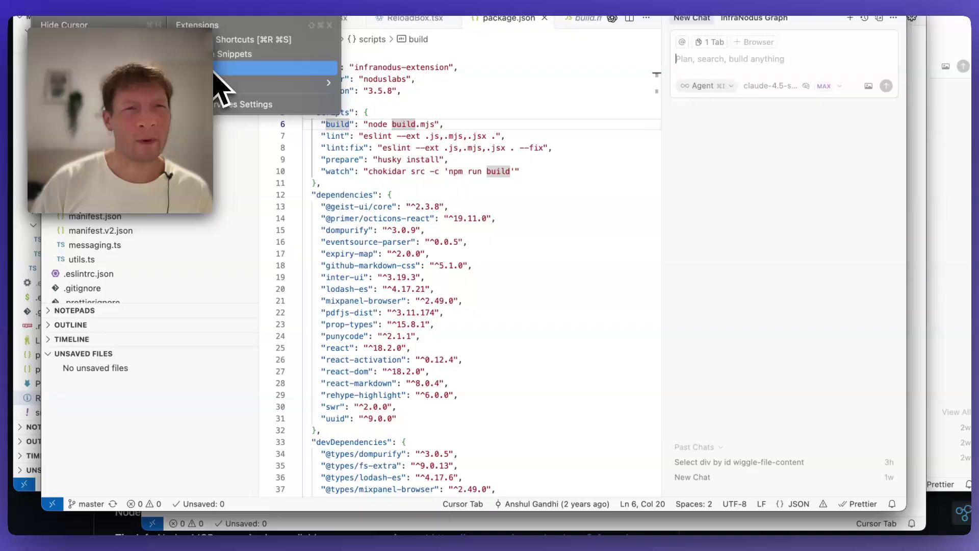
pyautogui.click(220, 14)
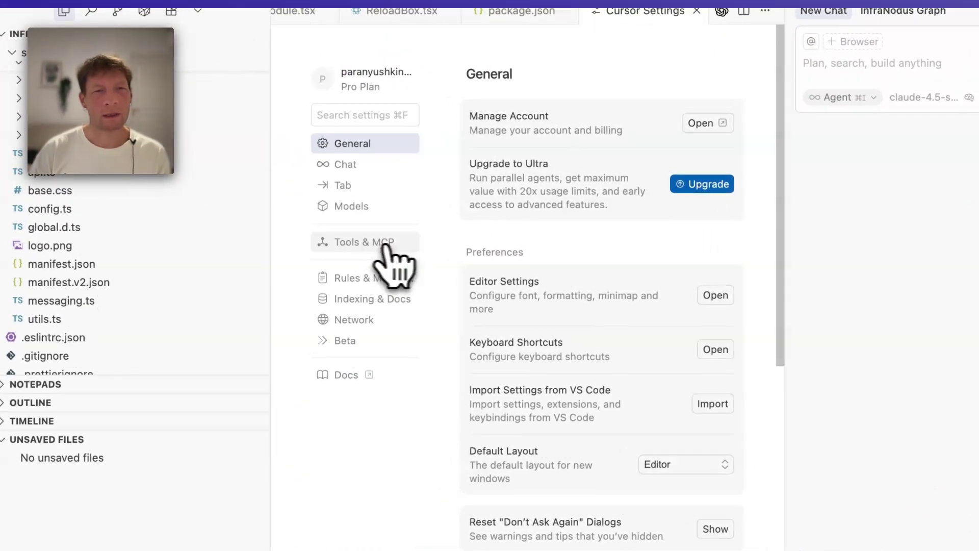
pyautogui.click(380, 239)
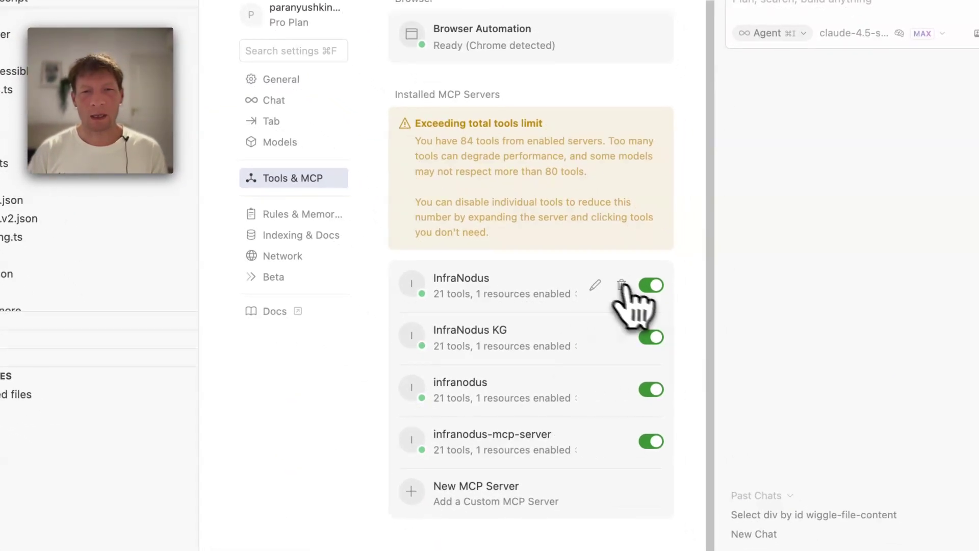
pyautogui.click(659, 344)
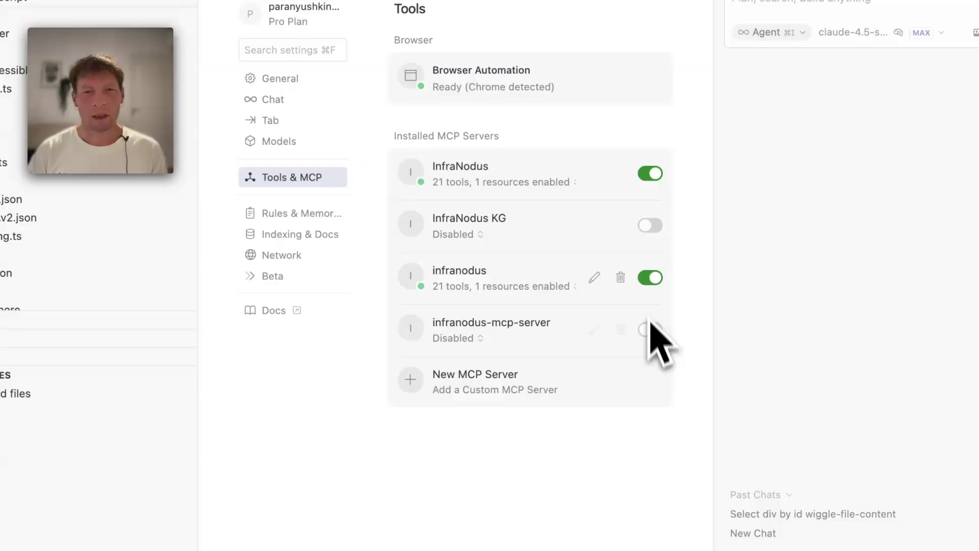
pyautogui.click(479, 380)
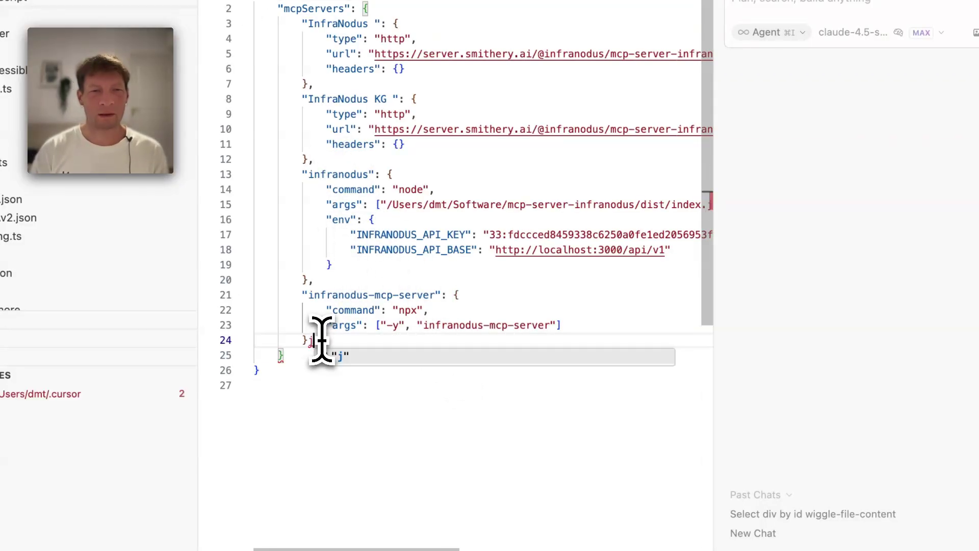
# Append the copied infranodus npx block to mcp.json and inspect its YOUR_INFRANODUS_API_KEY placeholder.
pyautogui.write(',')
pyautogui.press('Return')
pyautogui.hotkey('ctrl', 'v')
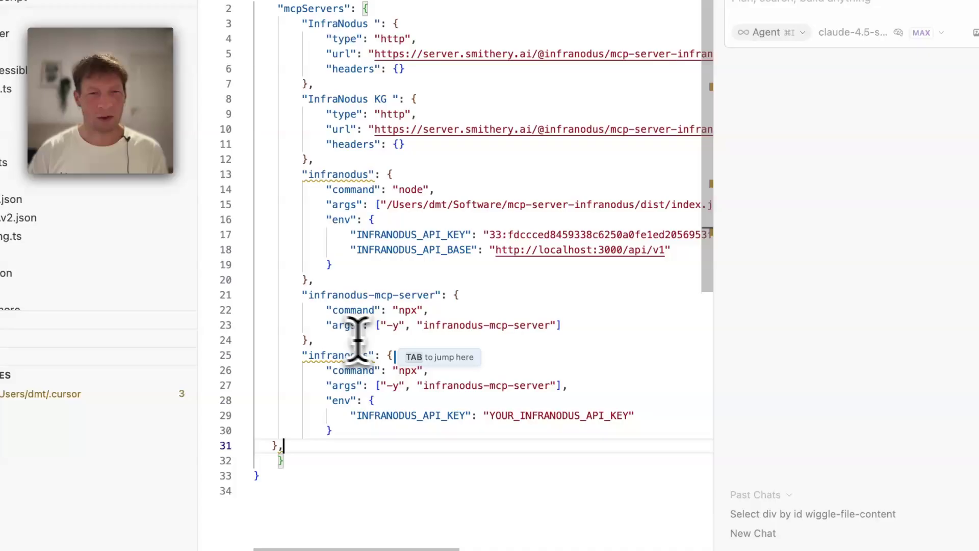
pyautogui.click(334, 339)
pyautogui.click(317, 280)
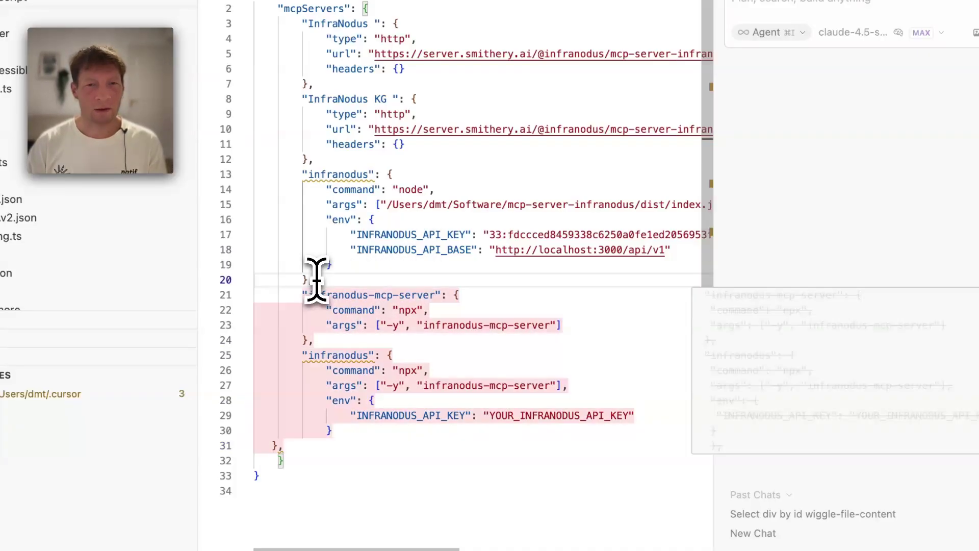
pyautogui.click(356, 250)
pyautogui.click(375, 401)
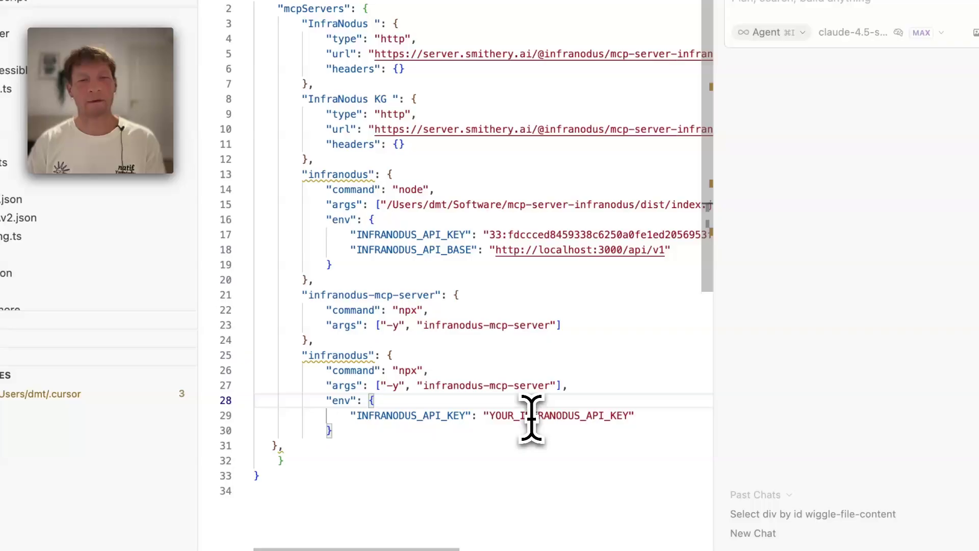
pyautogui.doubleClick(531, 416)
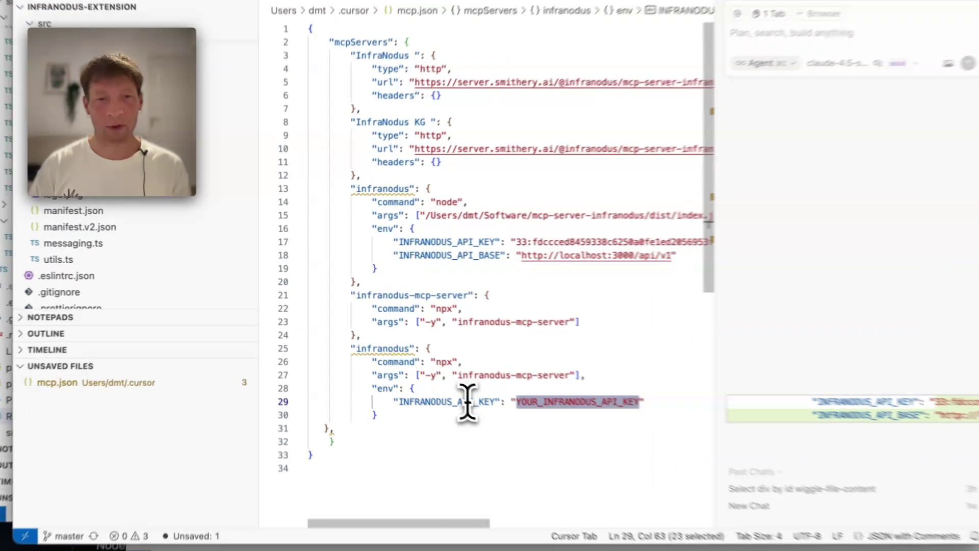
pyautogui.click(444, 384)
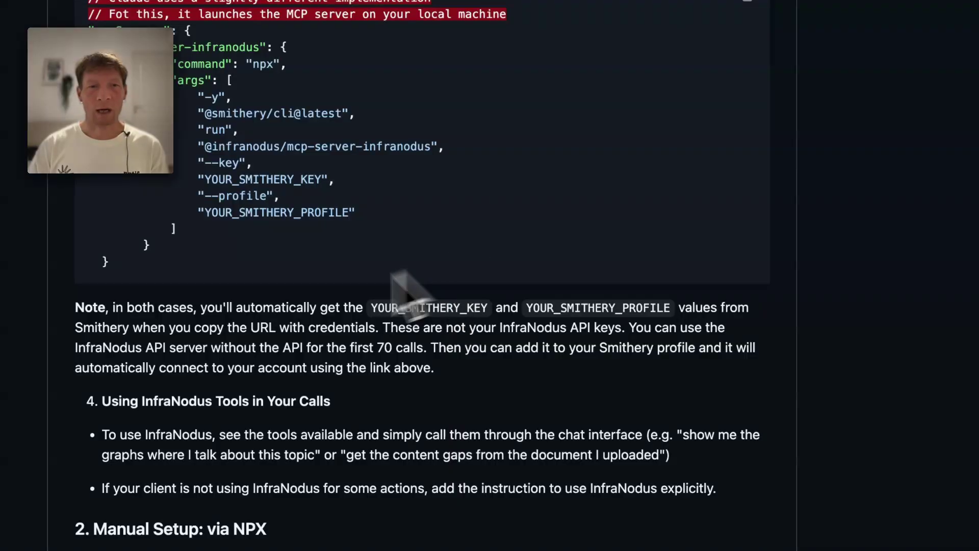
# Scroll the GitHub README back up toward the top.
pyautogui.scroll(20, 274, 313)
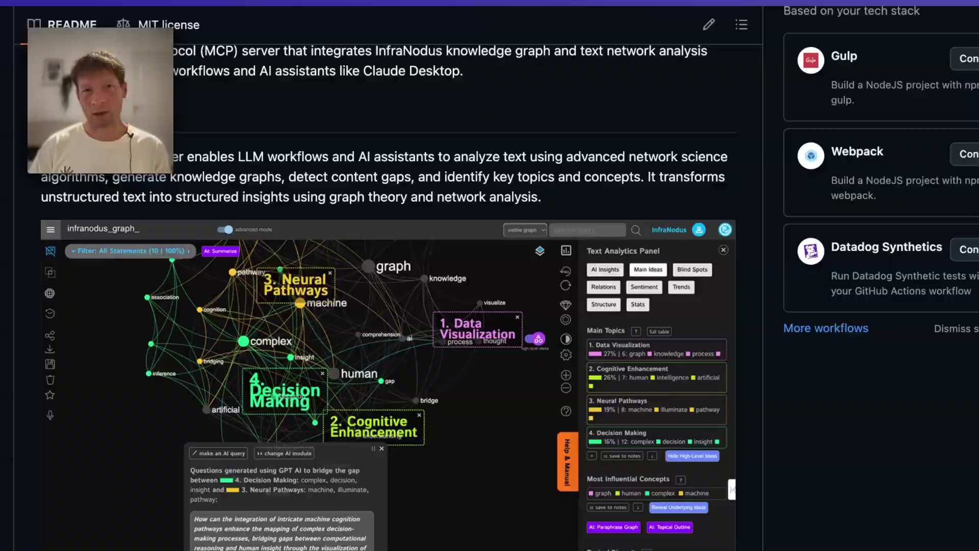